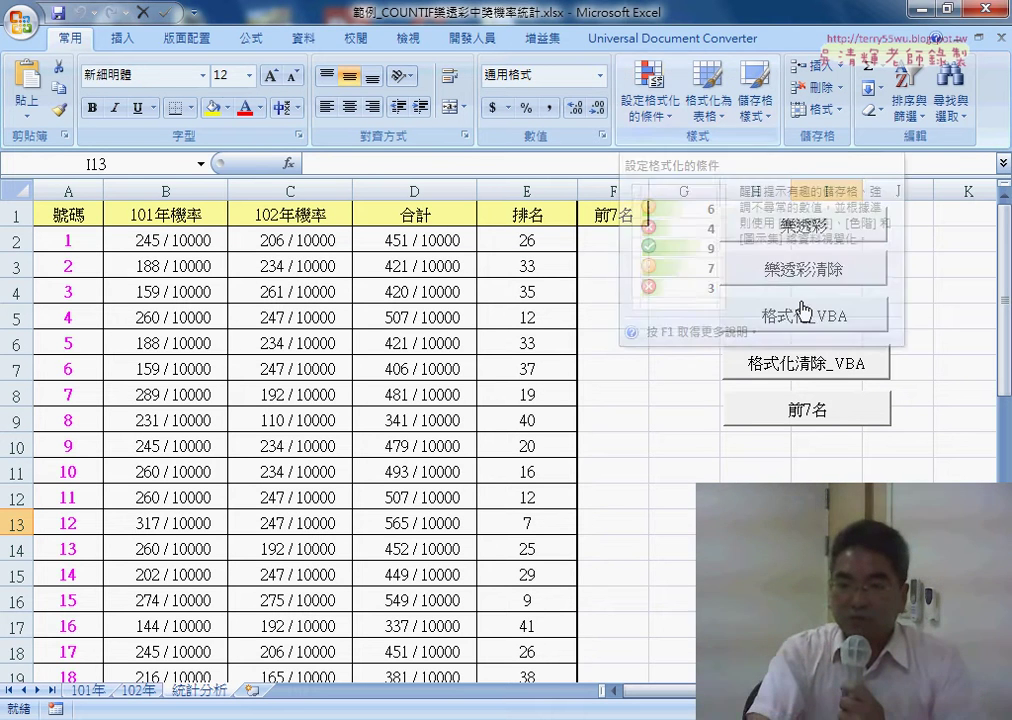
# Run 格式化_VBA, clear it with 格式化清除_VBA, then reapply the yellow/red top-7 rank highlight
pyautogui.click(957, 345)
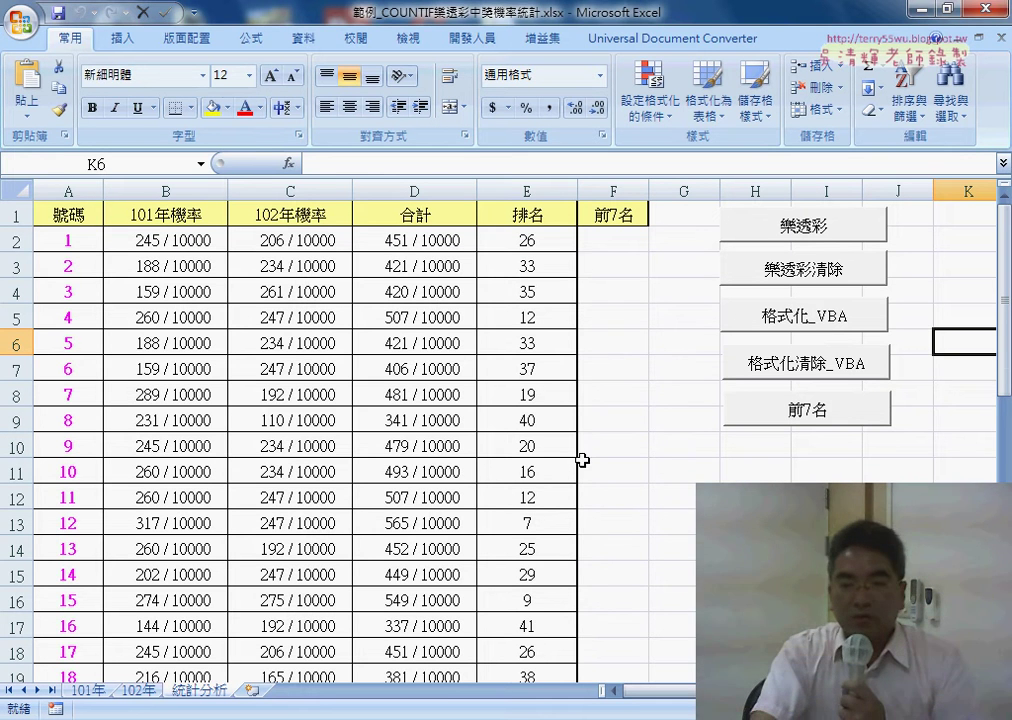
pyautogui.scroll(-2, 570, 450)
pyautogui.scroll(2, 600, 365)
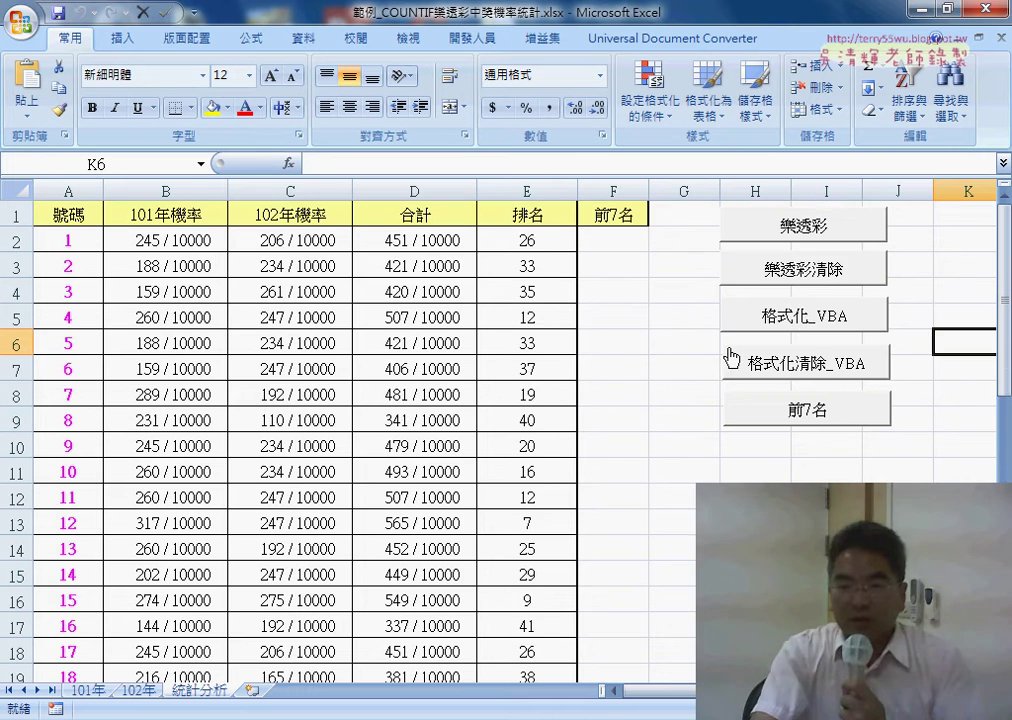
pyautogui.click(812, 328)
pyautogui.scroll(-2, 644, 445)
pyautogui.scroll(-3, 605, 443)
pyautogui.scroll(-1, 543, 393)
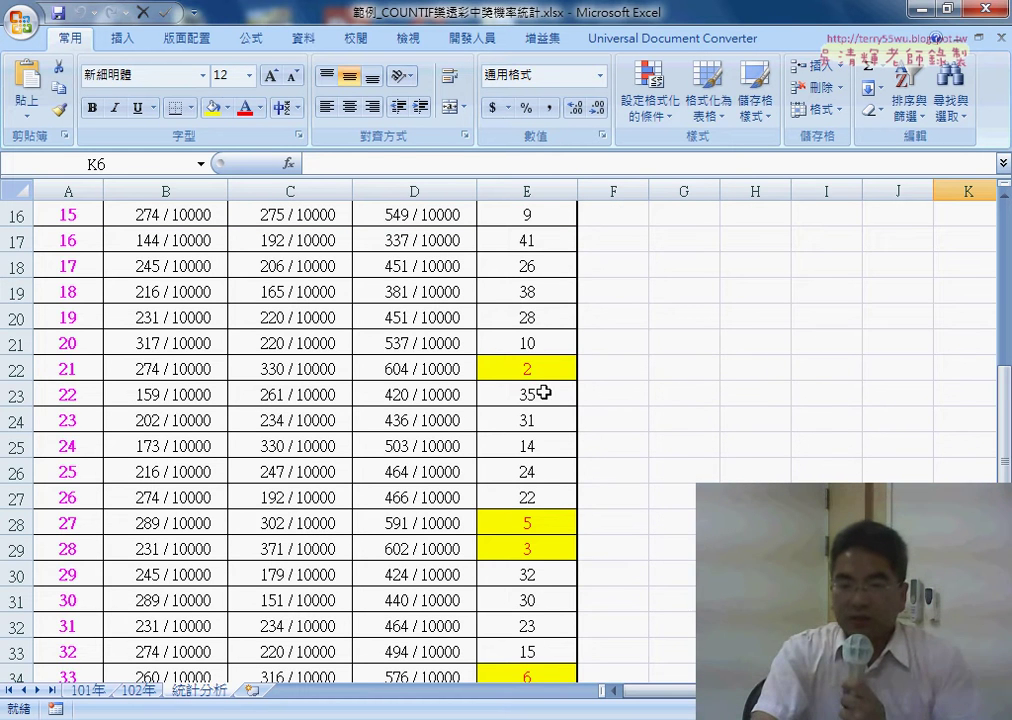
pyautogui.scroll(-3, 555, 430)
pyautogui.scroll(8, 600, 535)
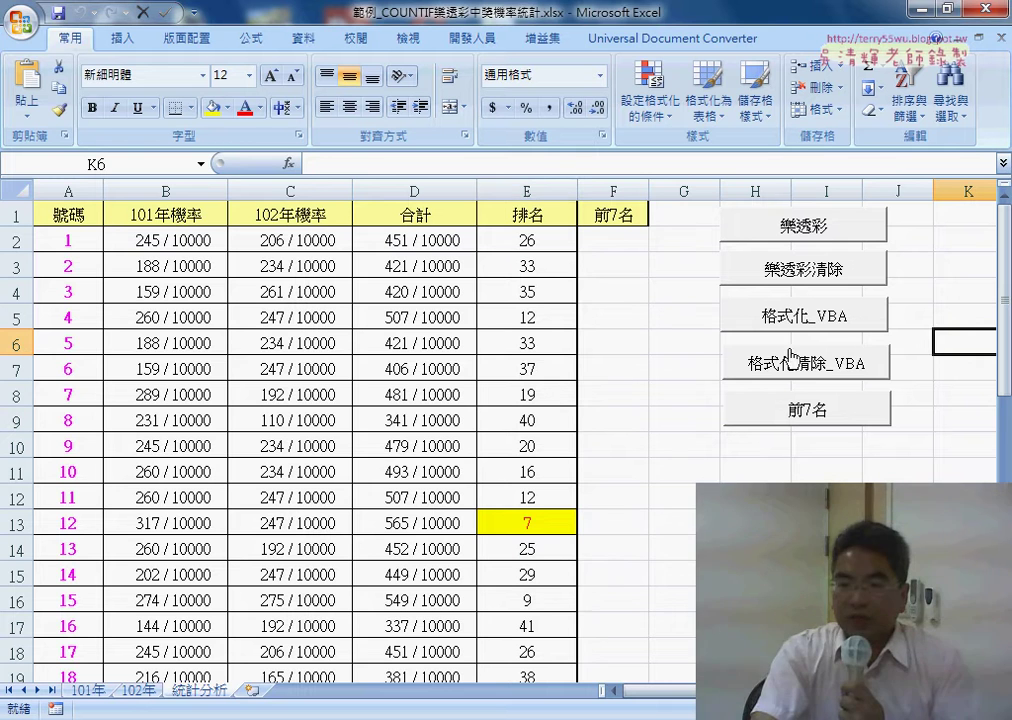
pyautogui.click(810, 372)
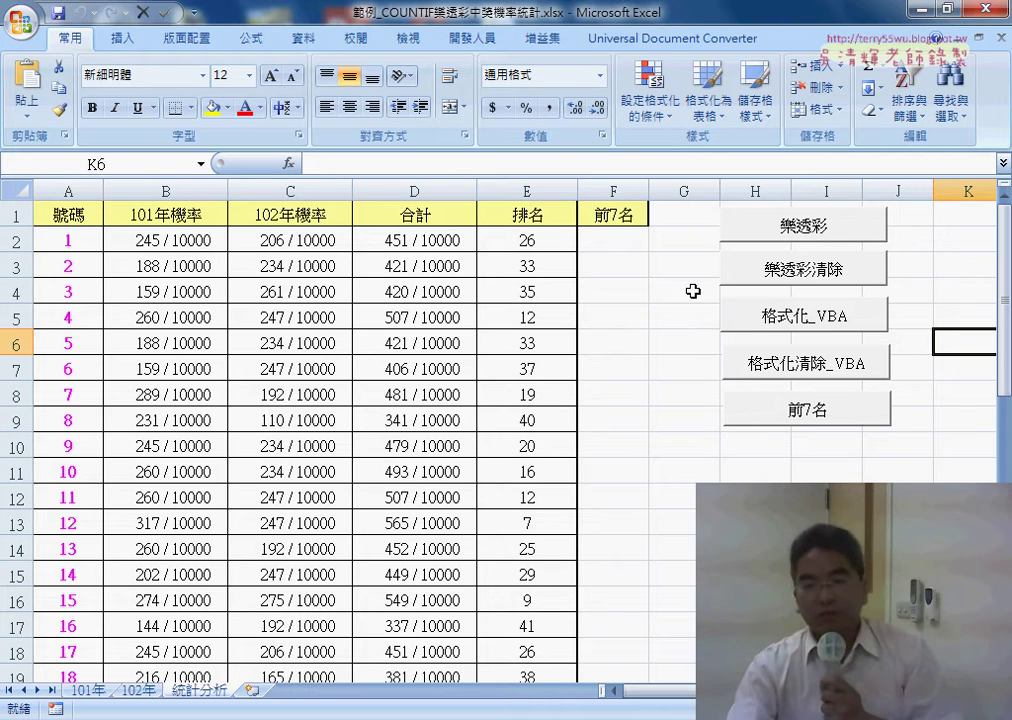
pyautogui.click(785, 318)
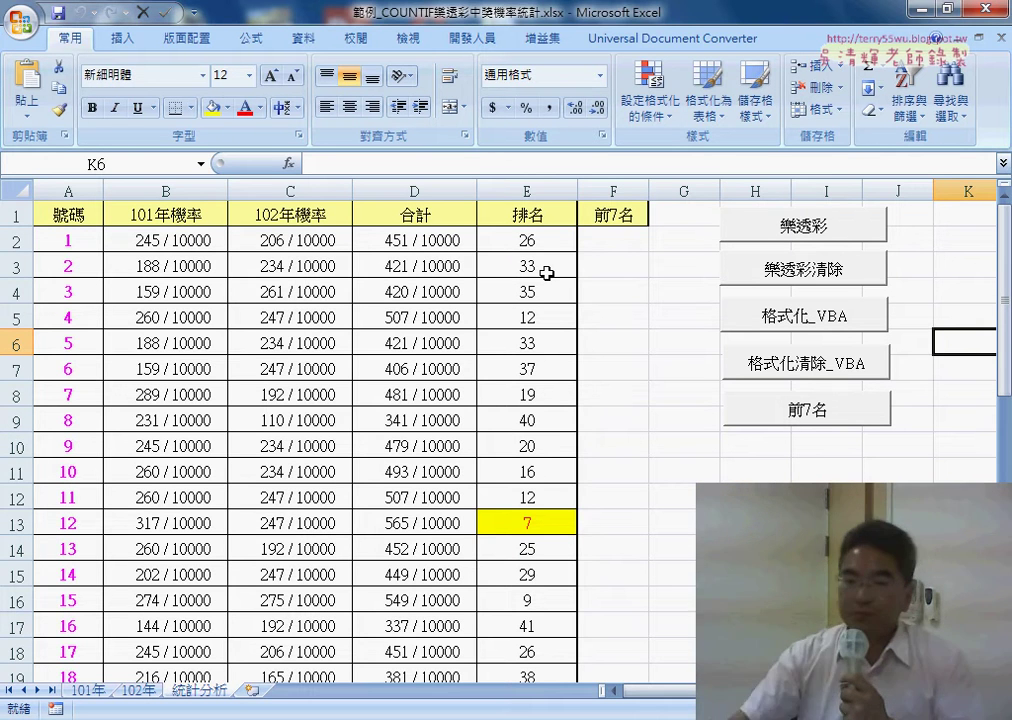
# Open the 格式化_VBA button's assigned macro in the VBA editor and move the window aside
pyautogui.rightClick(779, 314)
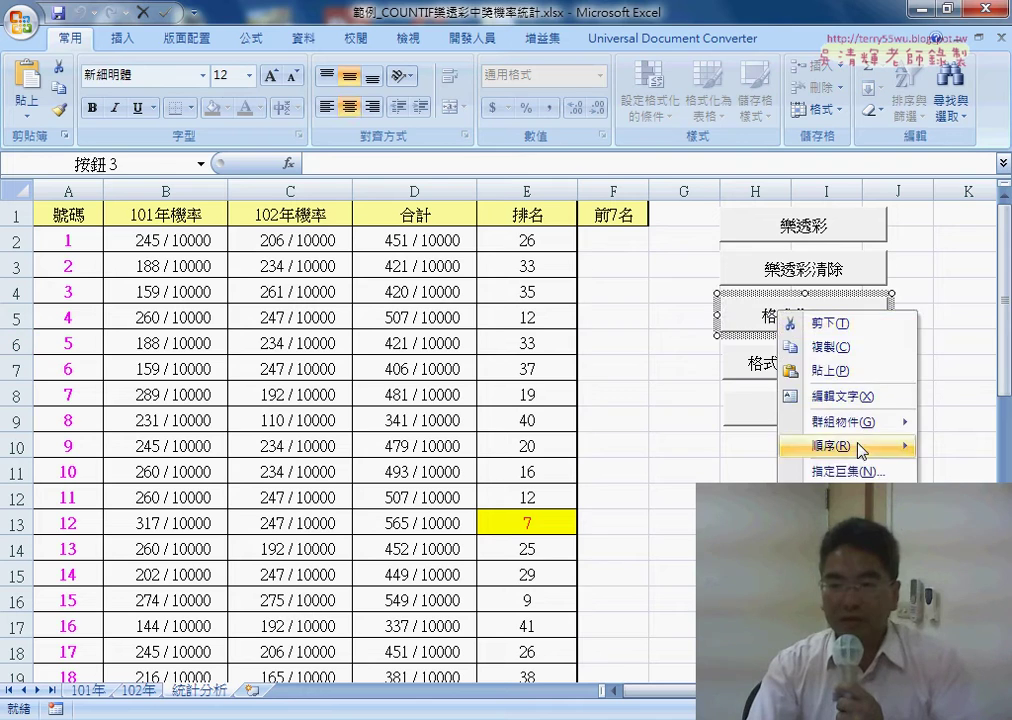
pyautogui.click(842, 470)
pyautogui.click(960, 343)
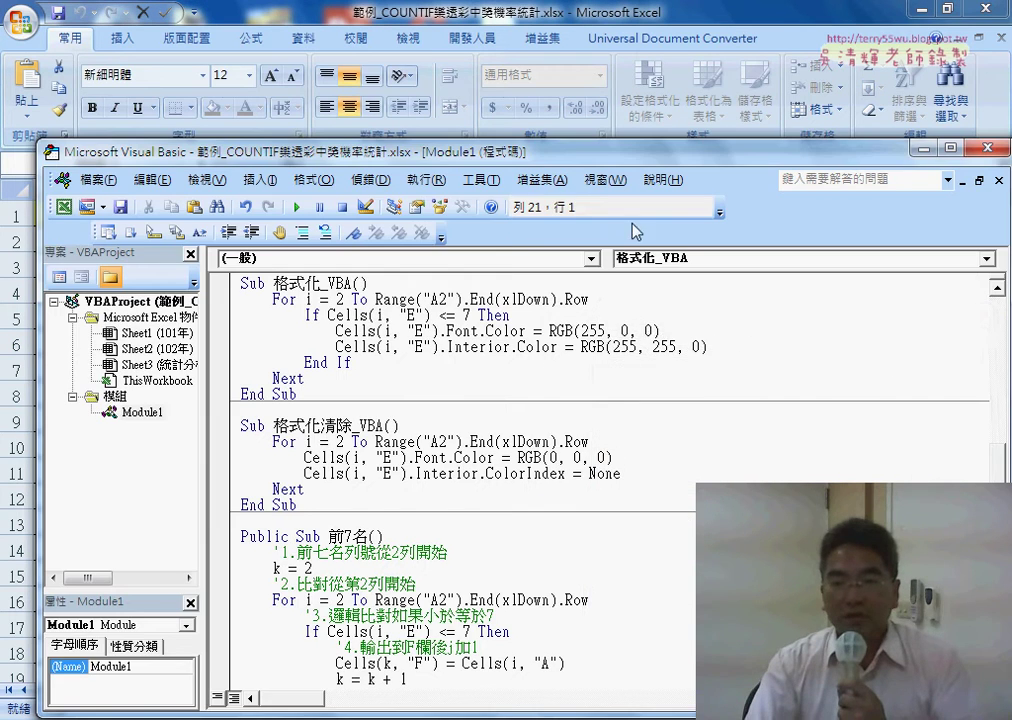
pyautogui.moveTo(500, 151); pyautogui.dragTo(603, 84)
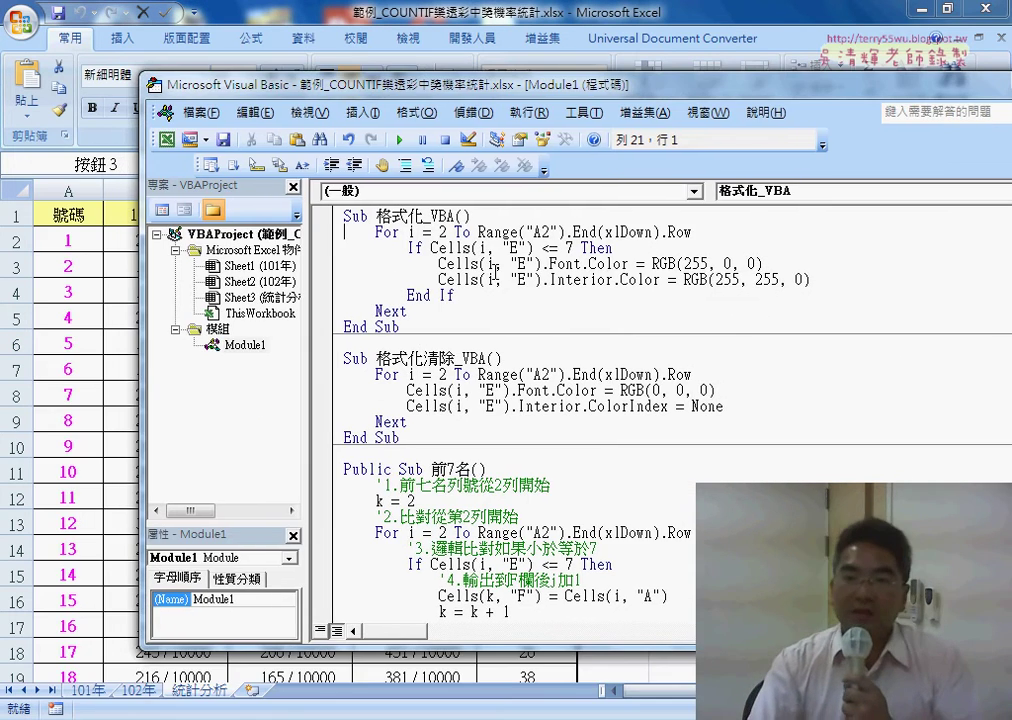
# Highlight the 格式化_VBA procedure name, then its loop body, for review
pyautogui.moveTo(376, 215); pyautogui.dragTo(457, 215)
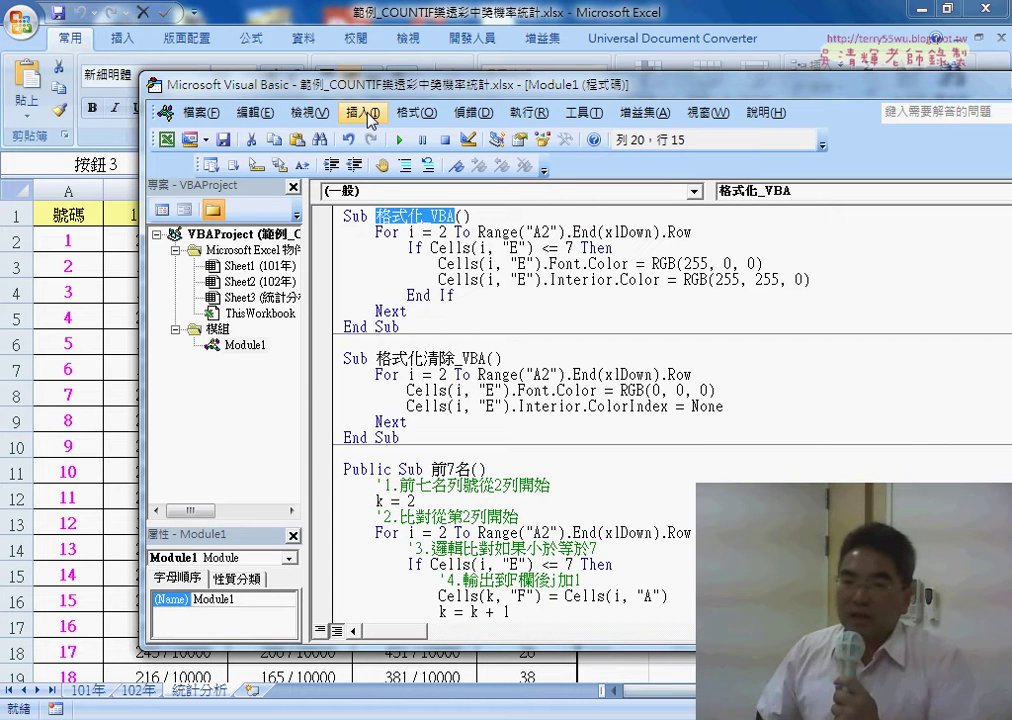
pyautogui.click(414, 311)
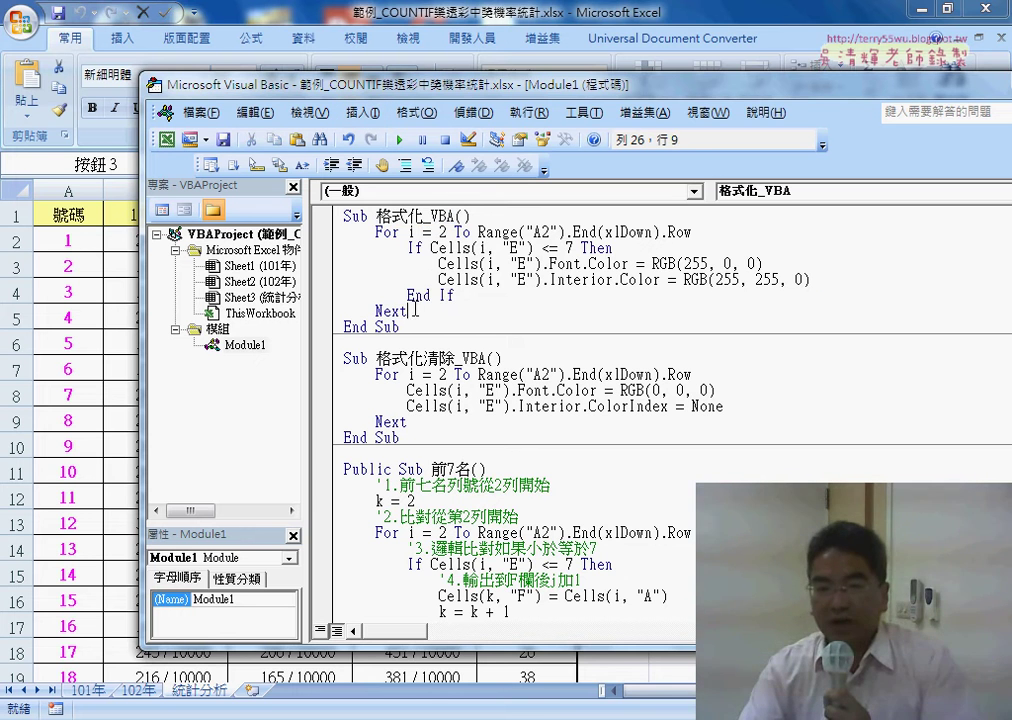
pyautogui.moveTo(414, 311); pyautogui.dragTo(332, 233)
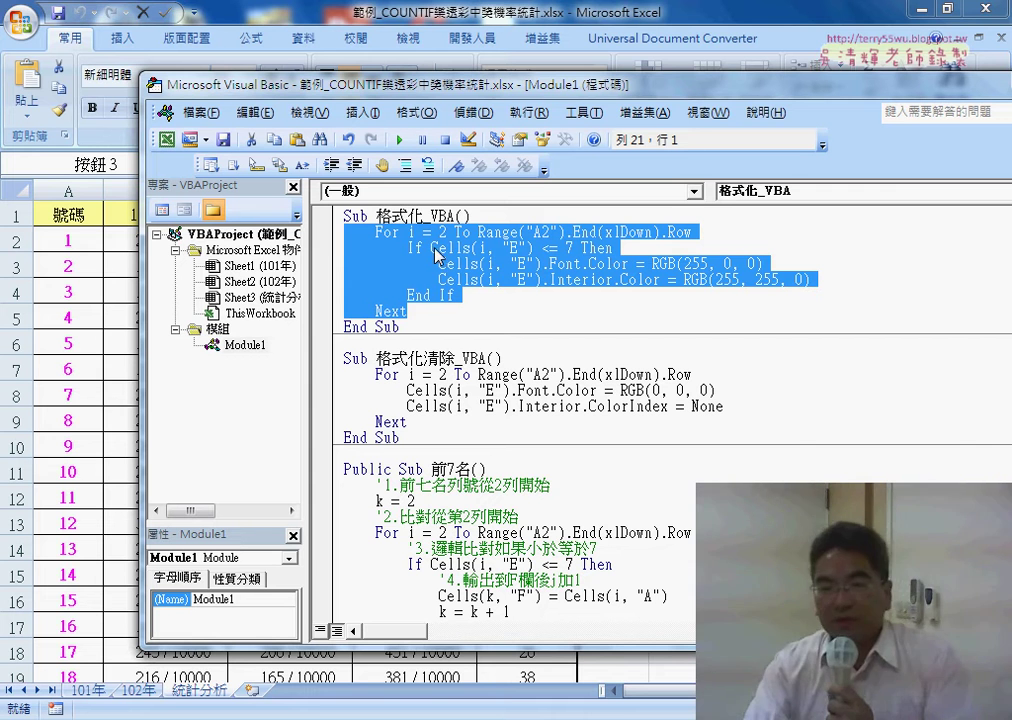
pyautogui.press('Left')
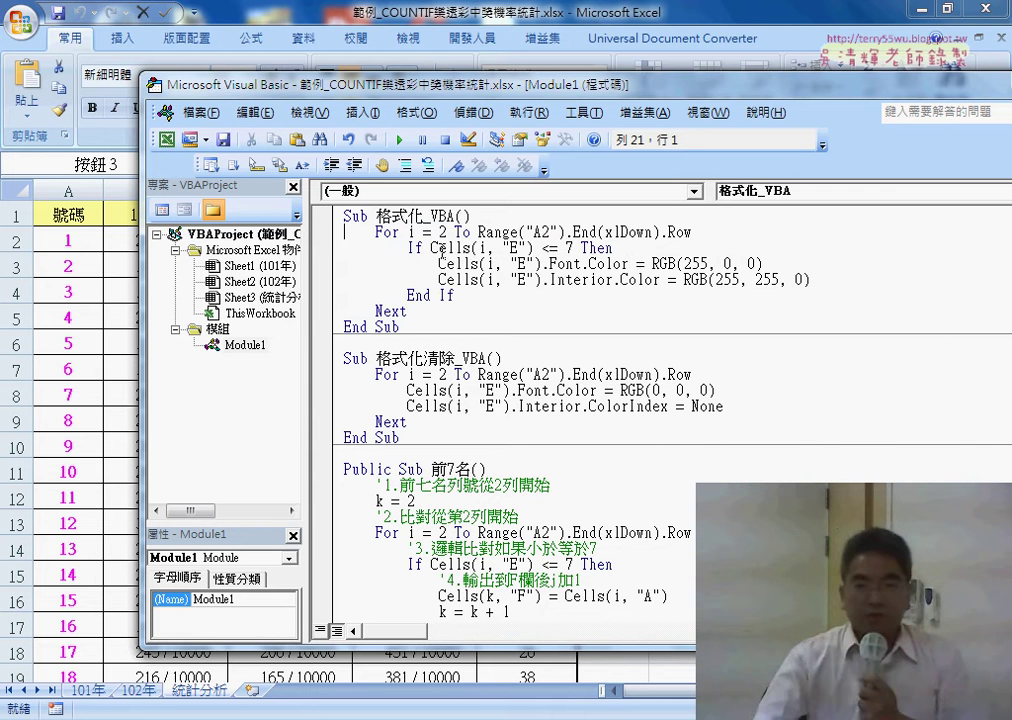
pyautogui.moveTo(431, 248); pyautogui.dragTo(575, 248)
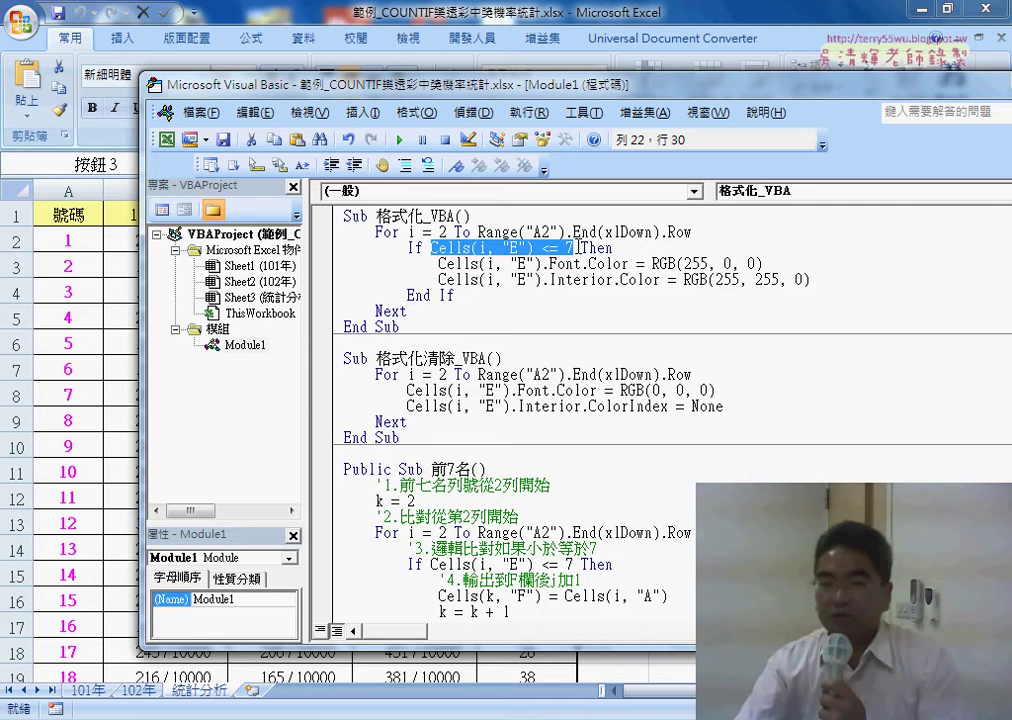
pyautogui.moveTo(335, 264); pyautogui.dragTo(335, 289)
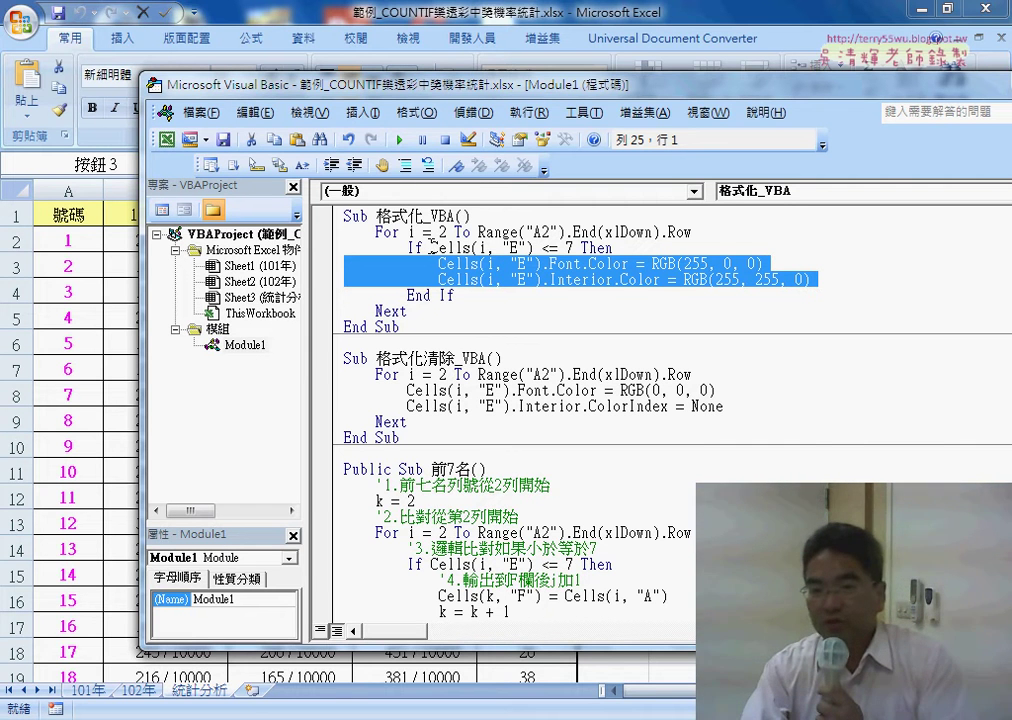
pyautogui.moveTo(432, 246); pyautogui.dragTo(574, 247)
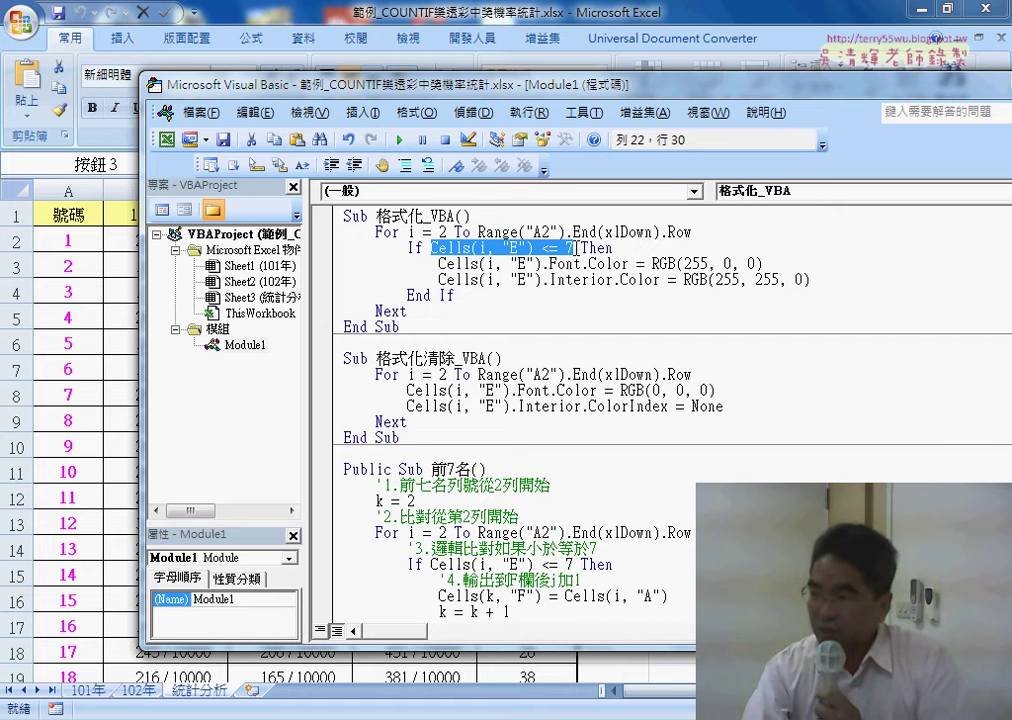
pyautogui.click(418, 246)
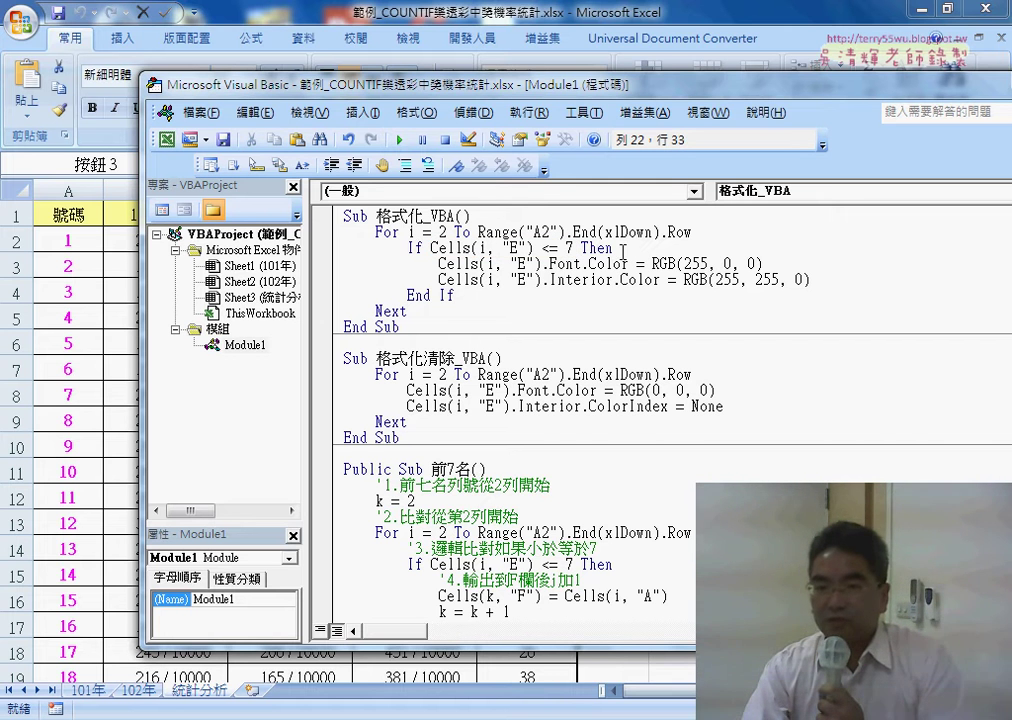
pyautogui.moveTo(328, 270); pyautogui.dragTo(331, 287)
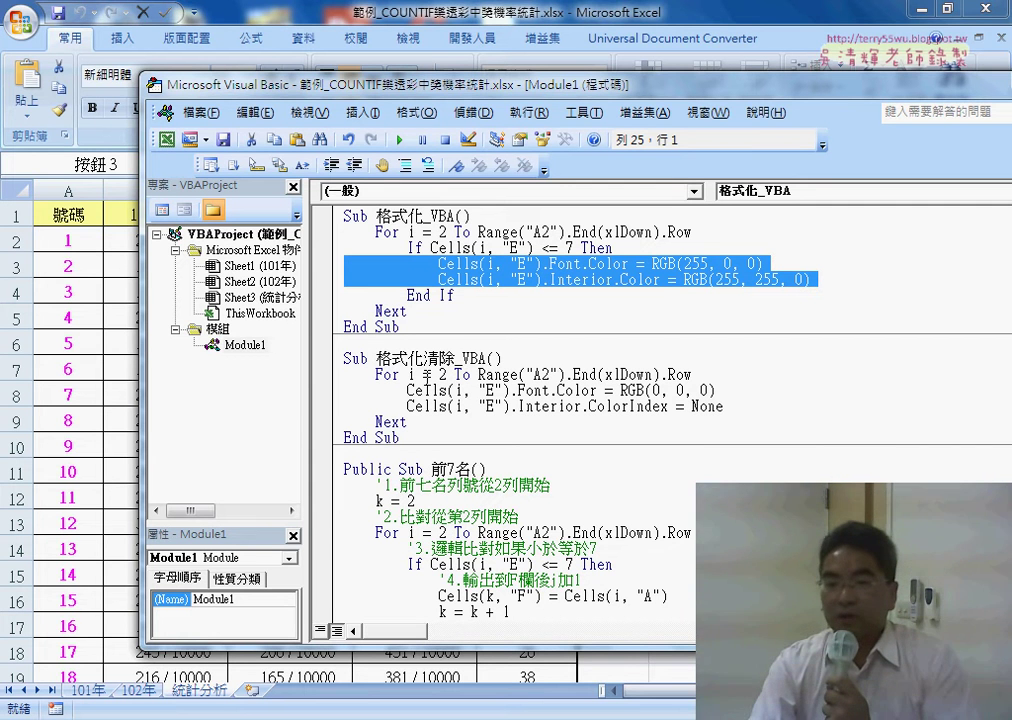
pyautogui.moveTo(414, 422); pyautogui.dragTo(345, 374)
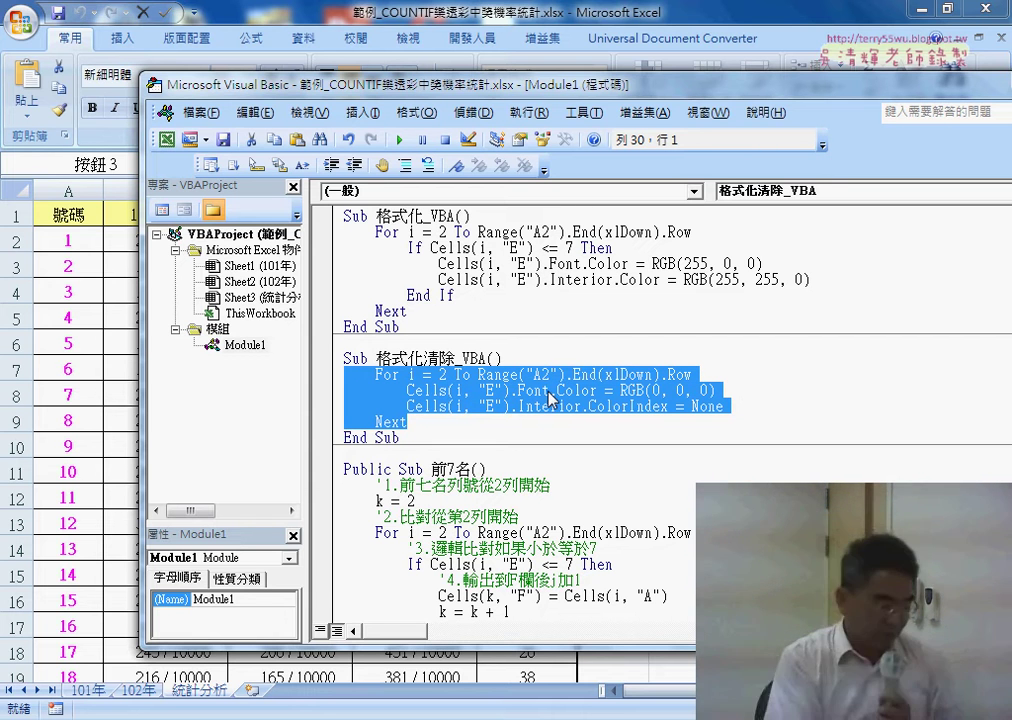
# Change the clear macro's fill ColorIndex value from None to xlNone
pyautogui.press('Left')
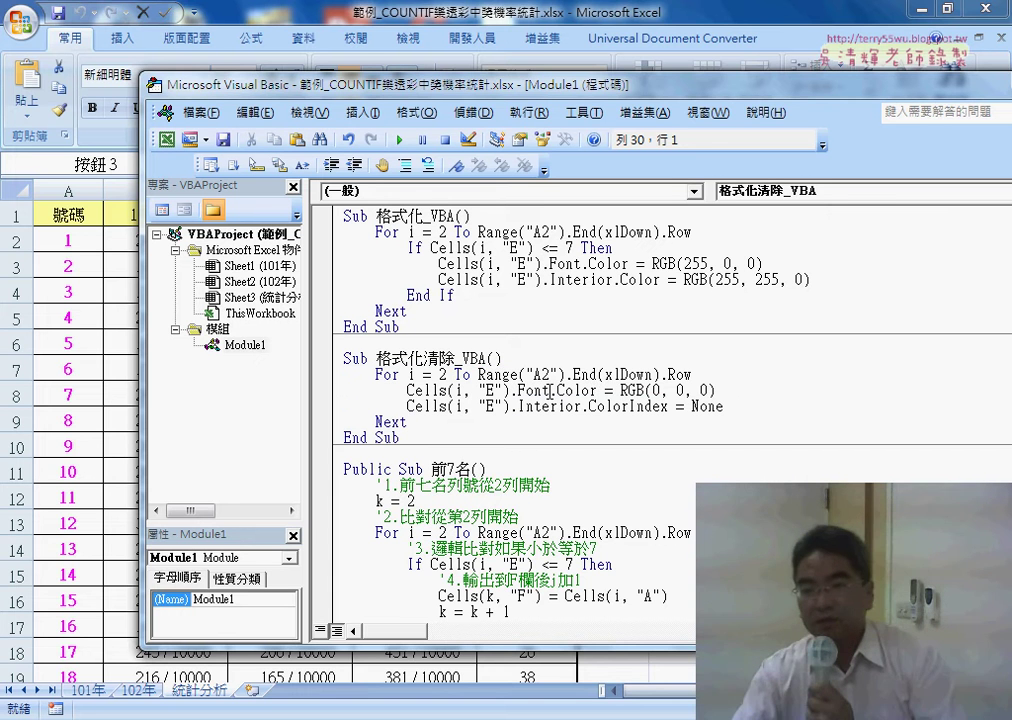
pyautogui.moveTo(621, 390); pyautogui.dragTo(709, 390)
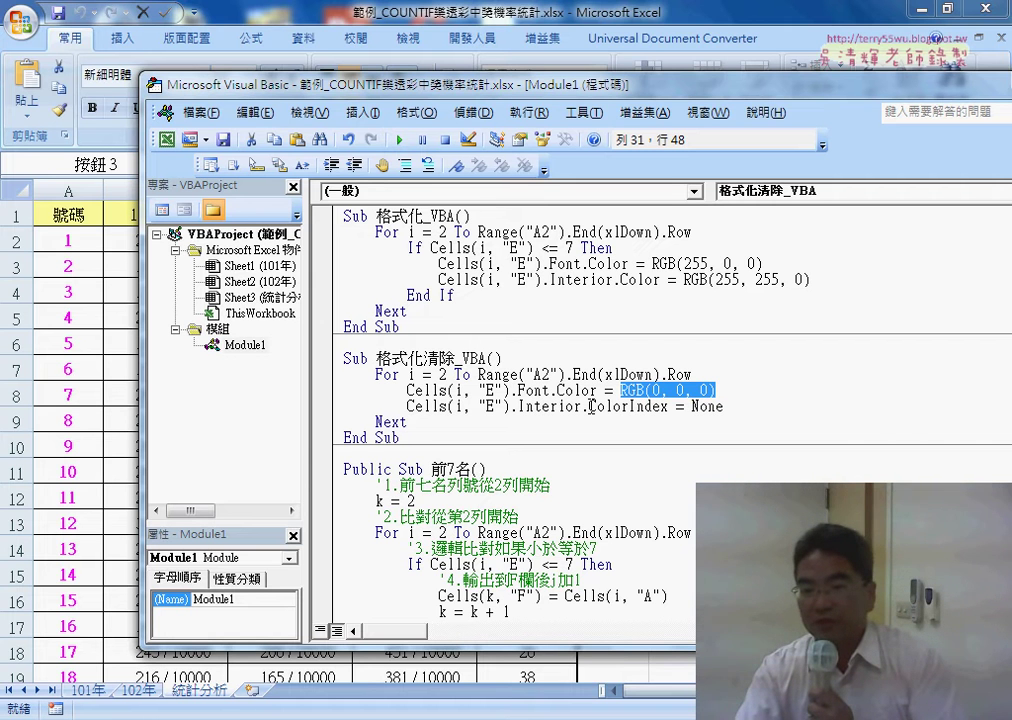
pyautogui.click(591, 406)
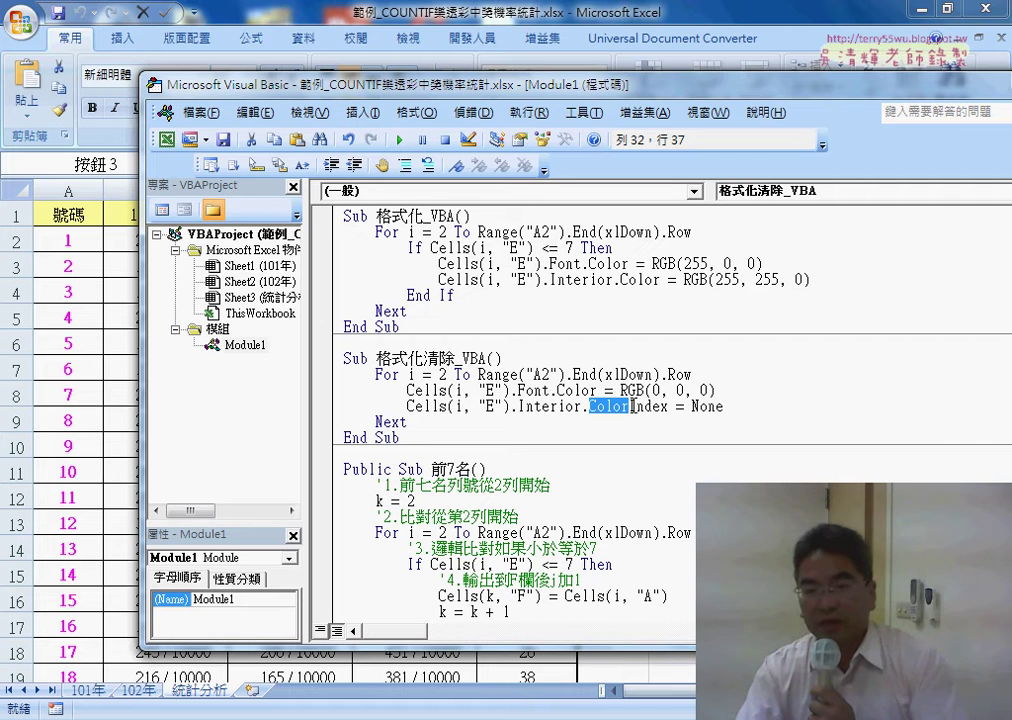
pyautogui.moveTo(632, 406); pyautogui.dragTo(727, 407)
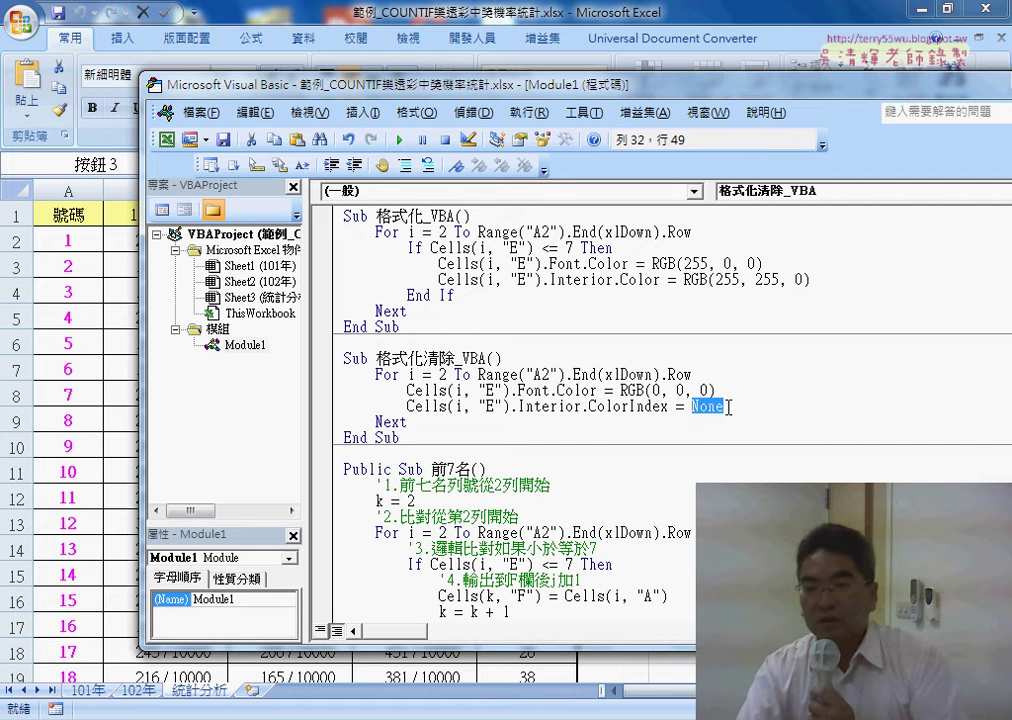
pyautogui.press('Left')
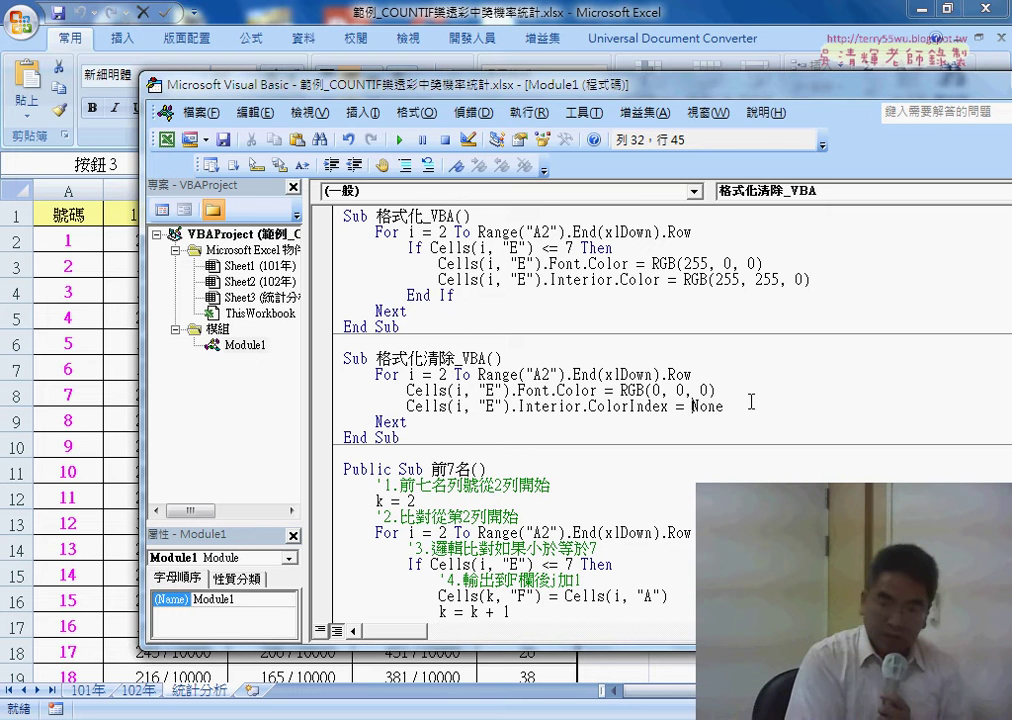
pyautogui.write('xl')
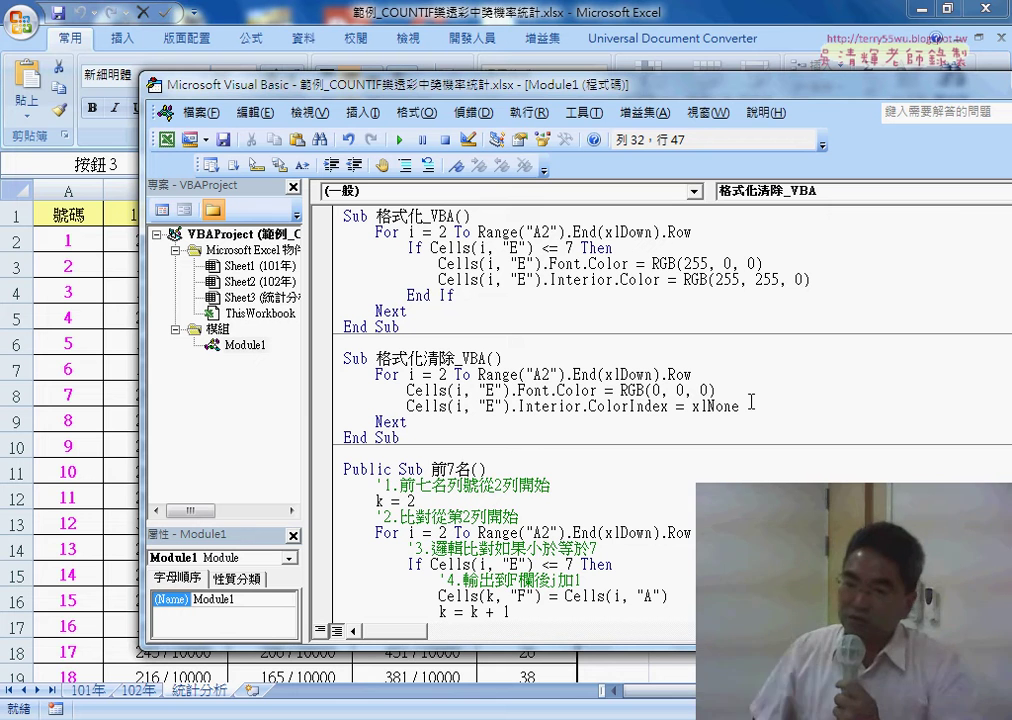
# Check the xlNone value and return to the Excel worksheet with Alt+F11
pyautogui.click(751, 480)
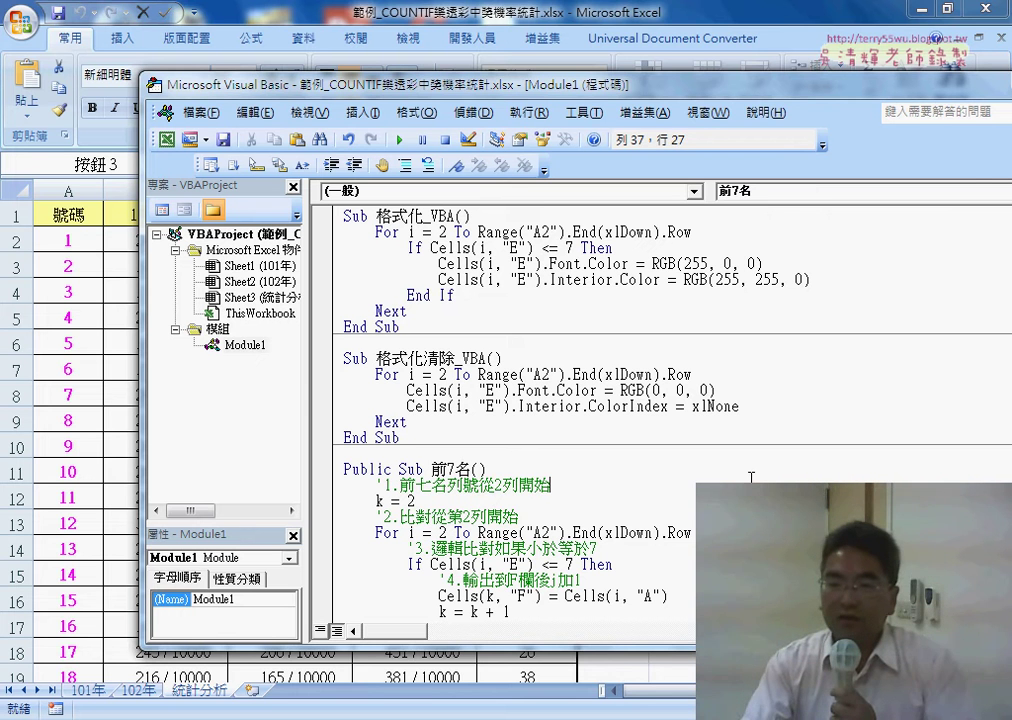
pyautogui.moveTo(739, 407); pyautogui.dragTo(692, 408)
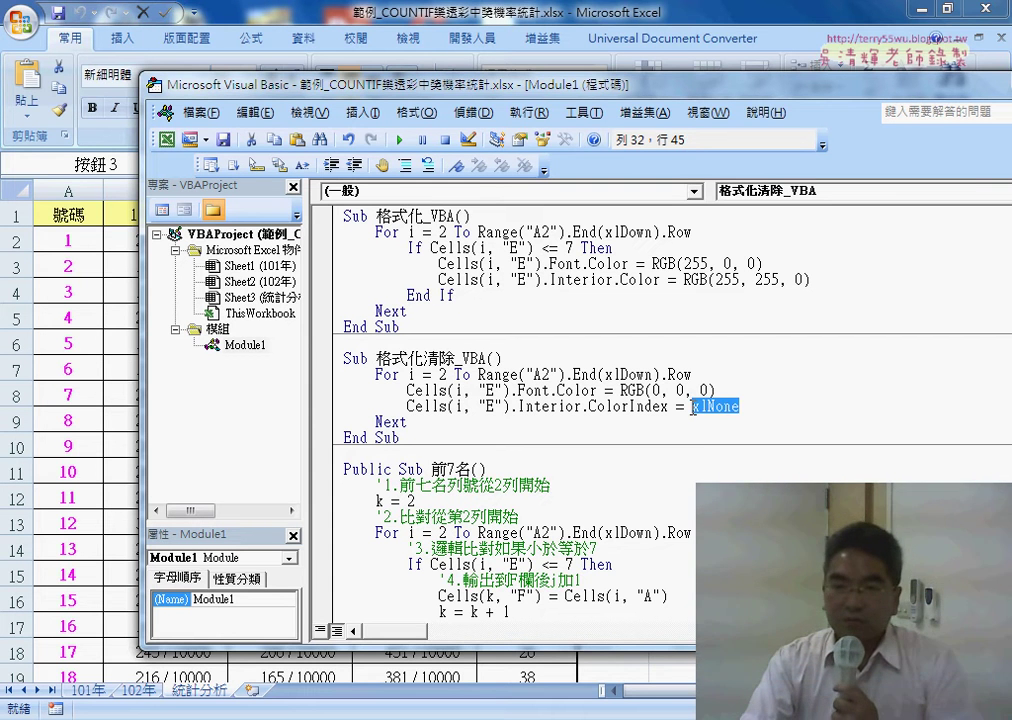
pyautogui.hotkey('alt', 'F11')
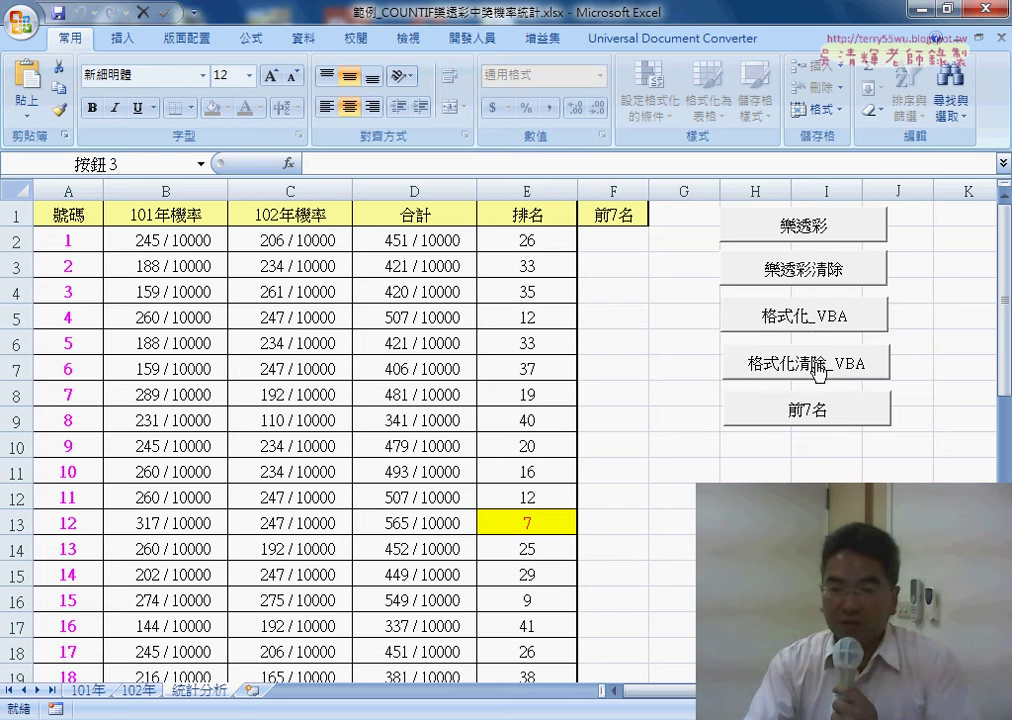
# Alternate 格式化清除_VBA and 格式化_VBA so rank 7 in E13 toggles, ending unhighlighted
pyautogui.click(819, 372)
pyautogui.click(908, 340)
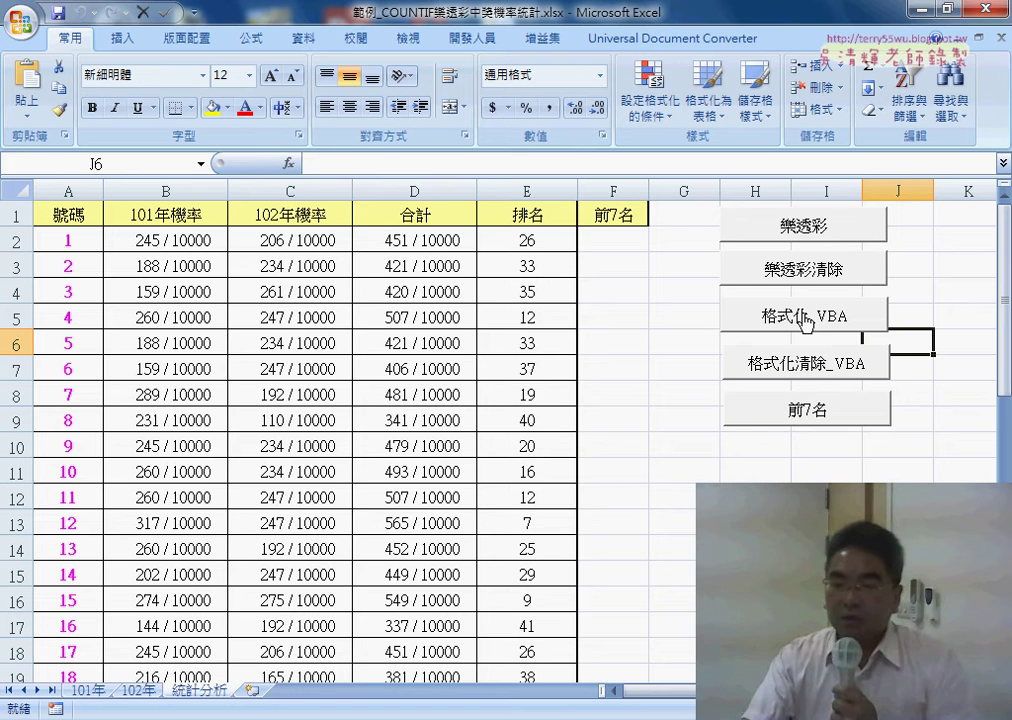
pyautogui.click(797, 322)
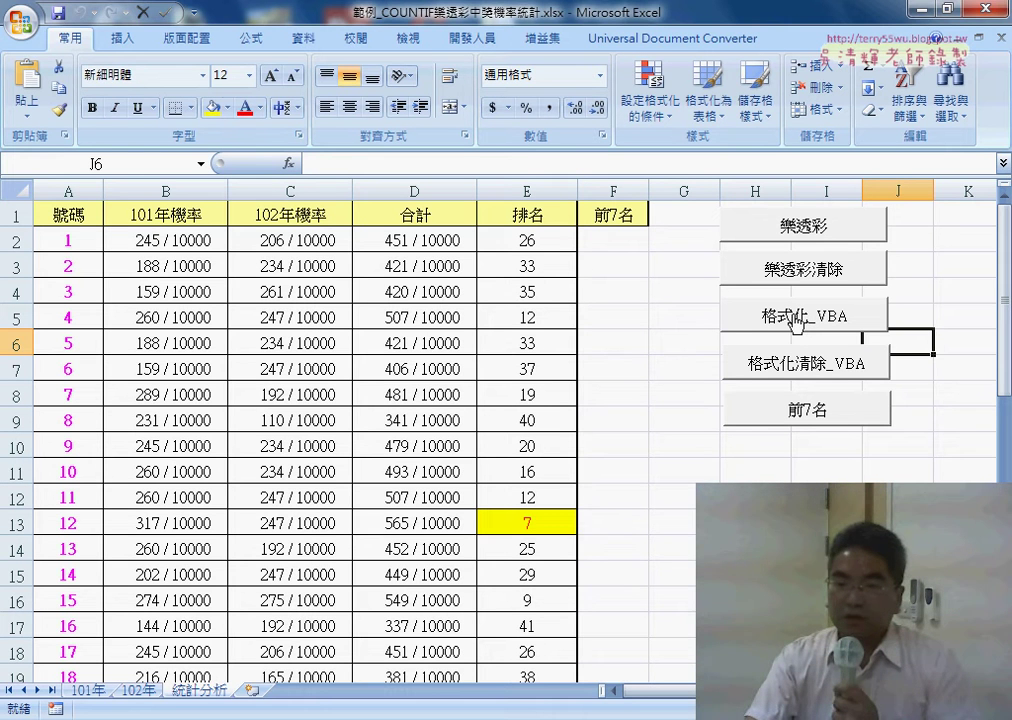
pyautogui.click(795, 372)
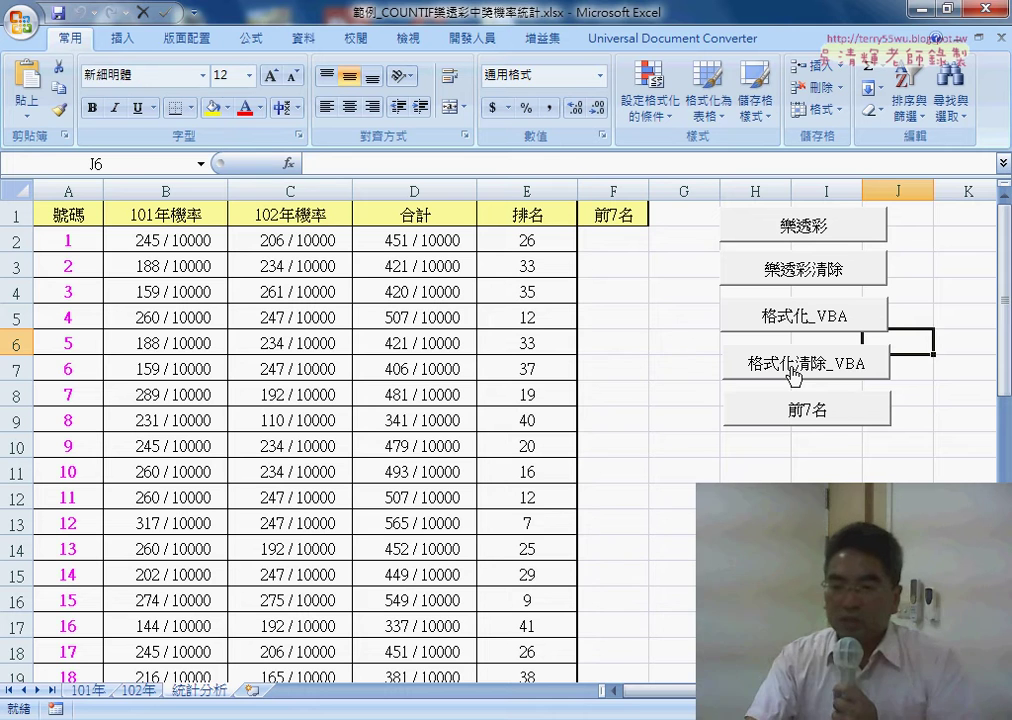
pyautogui.click(795, 324)
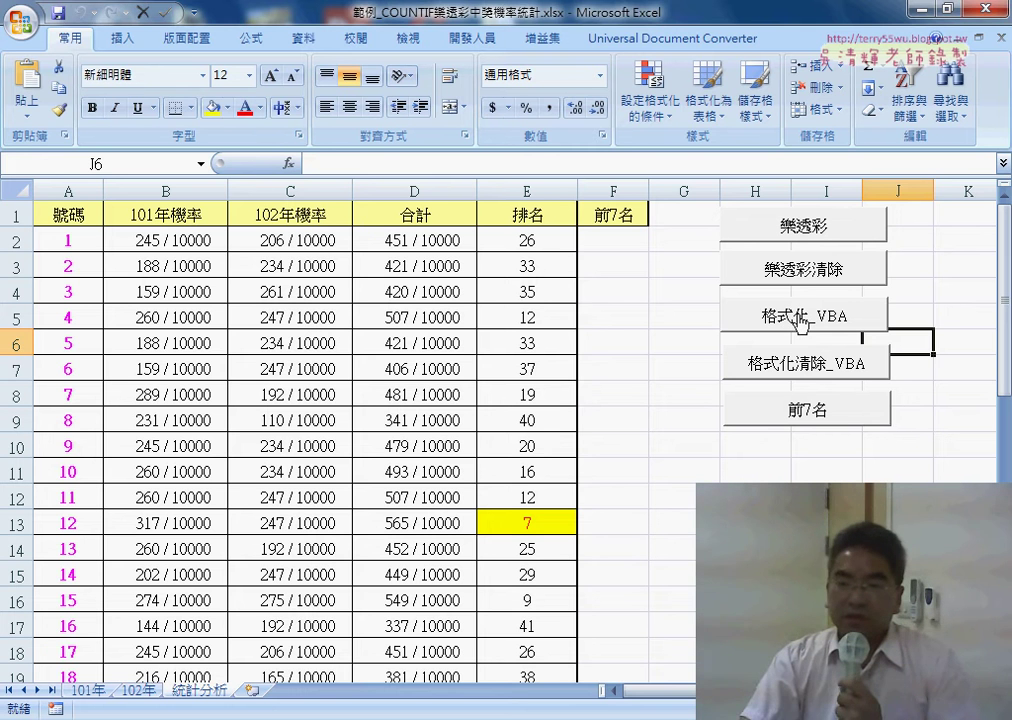
pyautogui.click(810, 355)
# Open the highlight button's assigned macro code in the VBA editor
pyautogui.rightClick(807, 322)
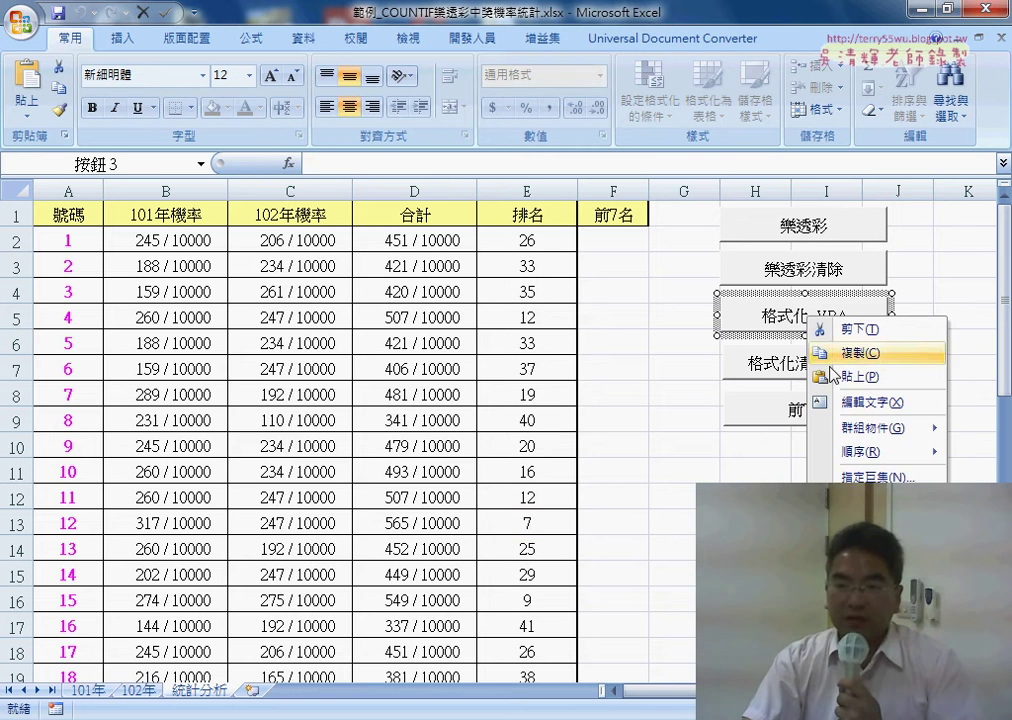
pyautogui.click(870, 474)
pyautogui.click(946, 353)
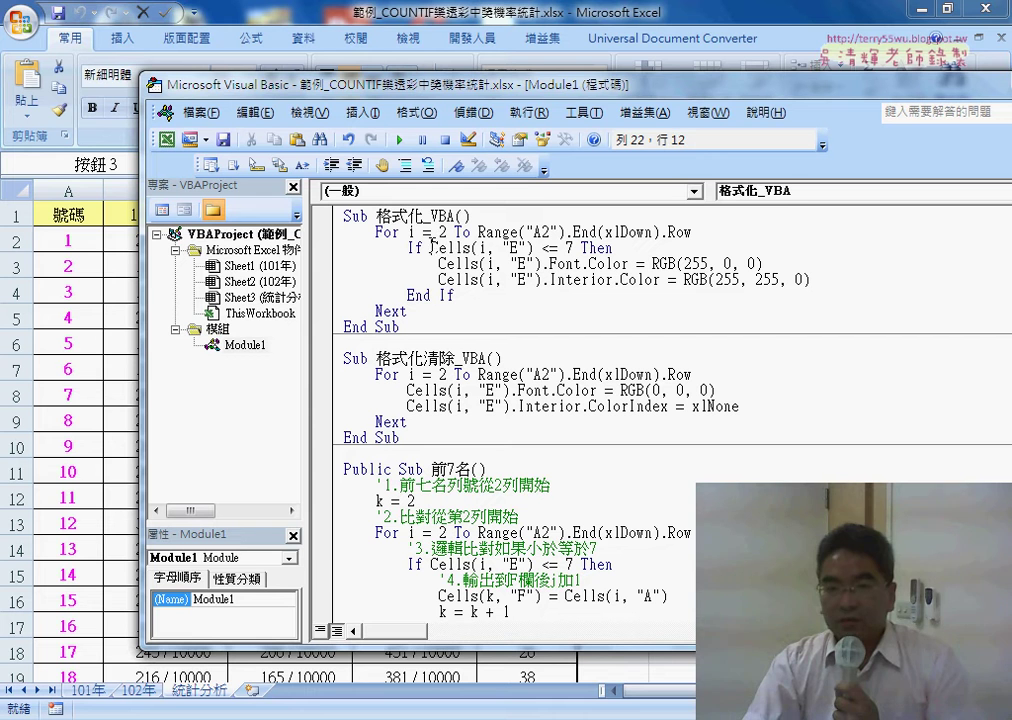
pyautogui.moveTo(432, 247); pyautogui.dragTo(543, 247)
# Change column "E" to "A" in the font and fill Cells lines of both macros
pyautogui.click(521, 263)
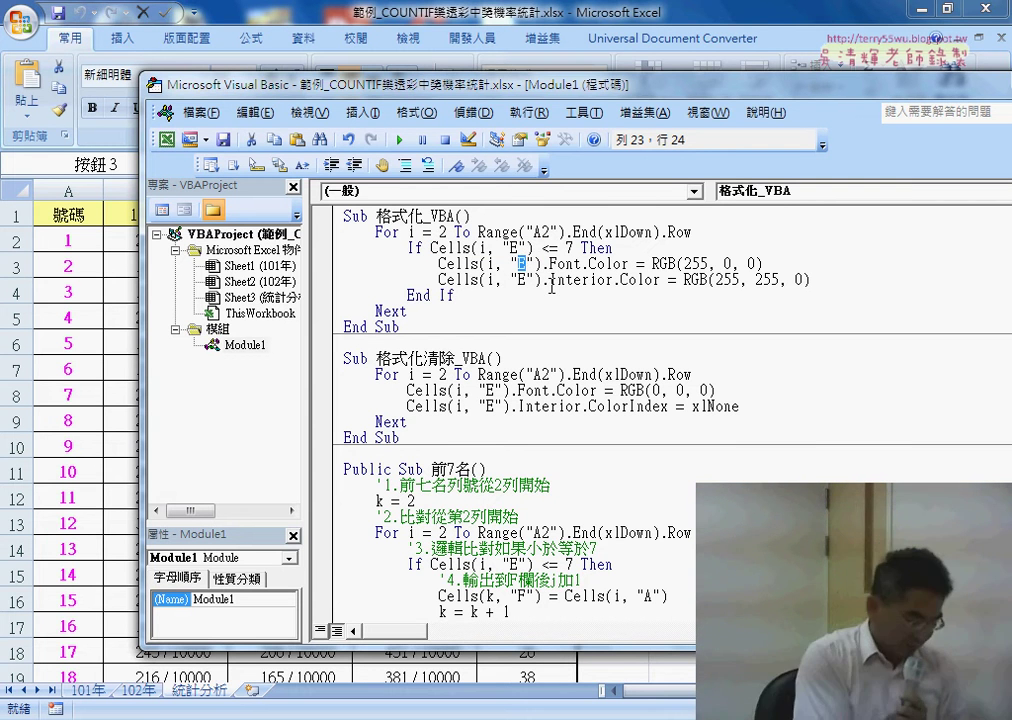
pyautogui.write('A')
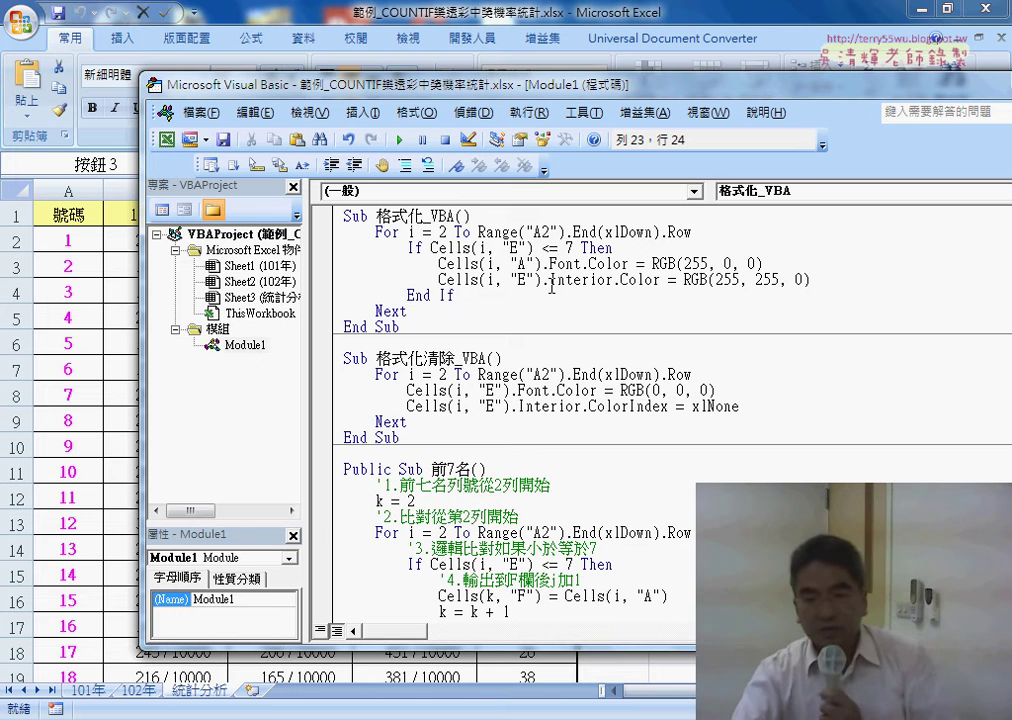
pyautogui.doubleClick(522, 279)
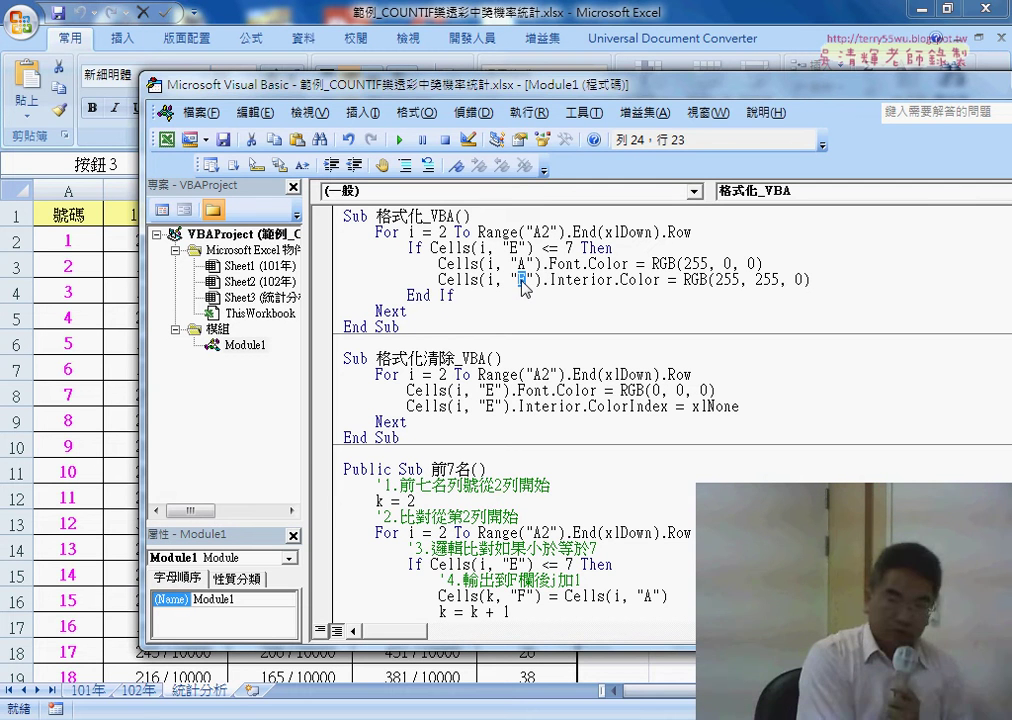
pyautogui.write('A')
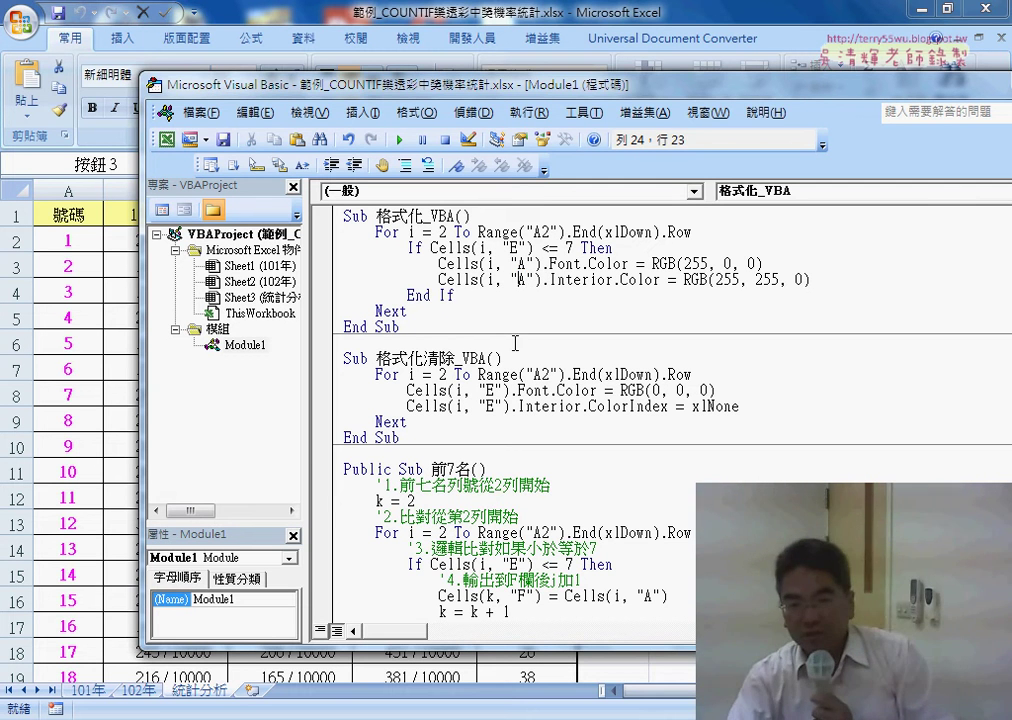
pyautogui.doubleClick(485, 390)
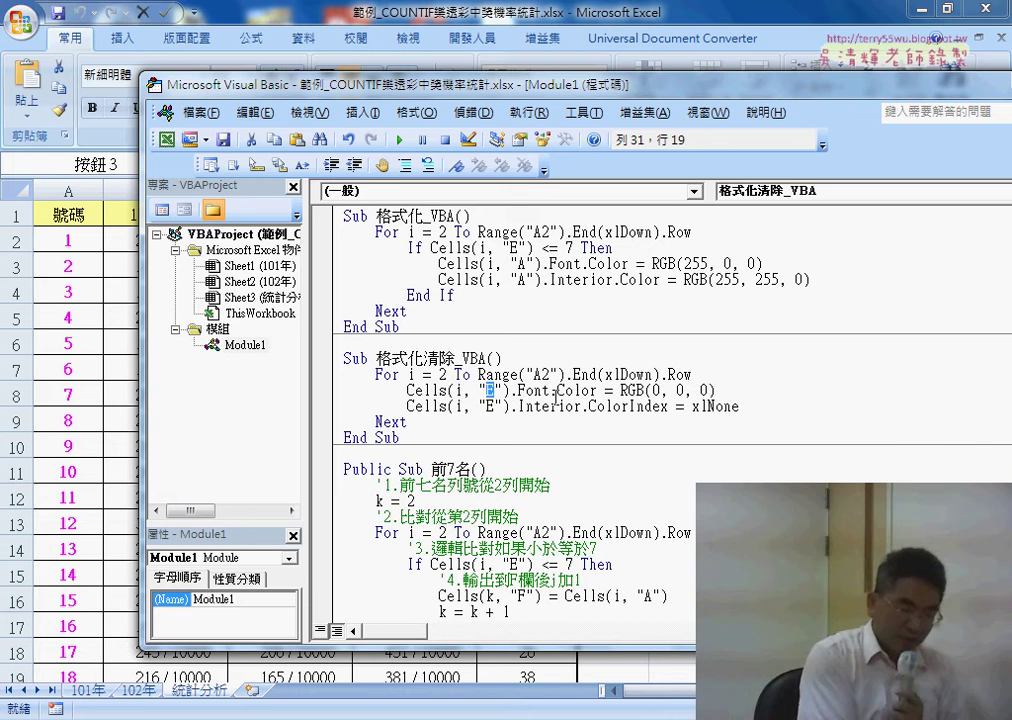
pyautogui.write('A')
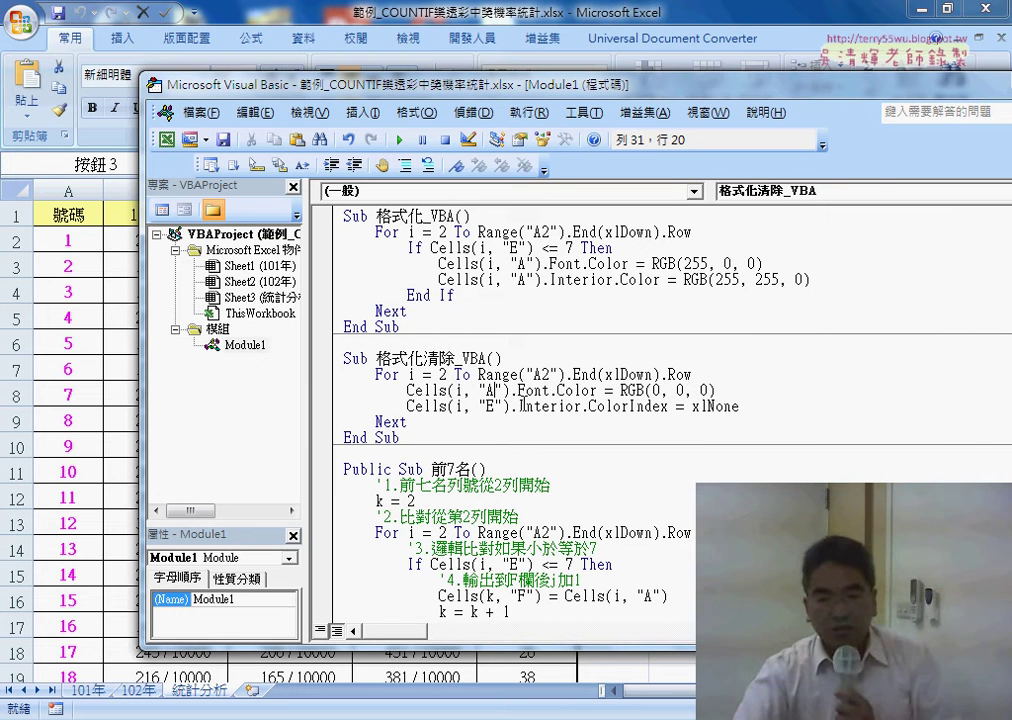
pyautogui.doubleClick(490, 407)
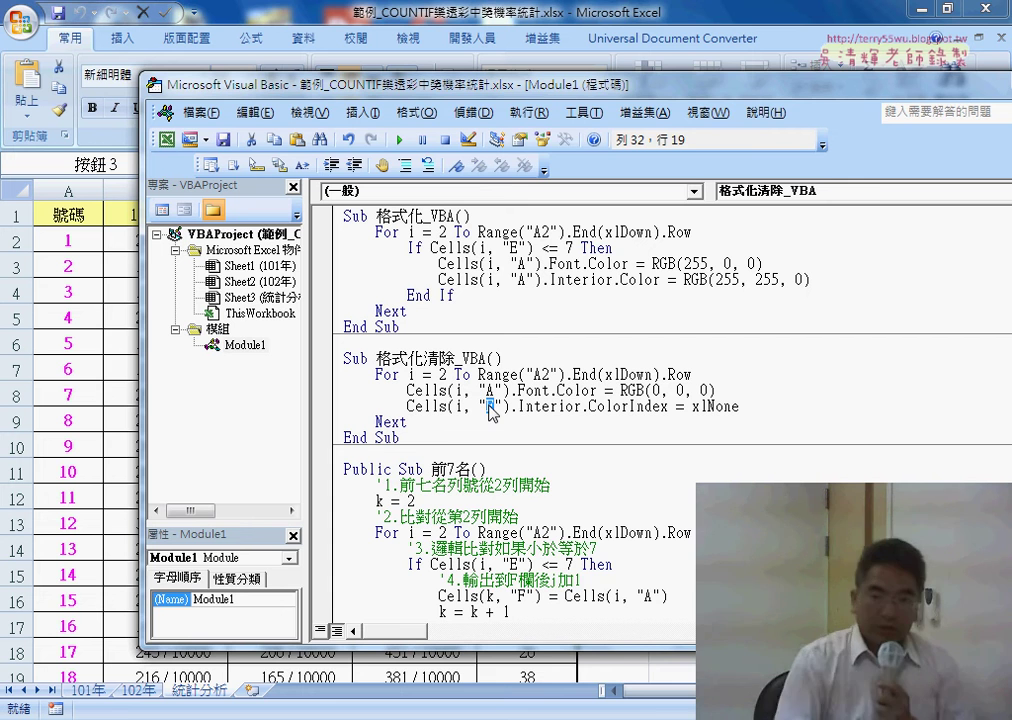
# Finish the last column A edit, run 前7名, then delete the listed numbers in F2:F8
pyautogui.write('A')
pyautogui.click(645, 18)
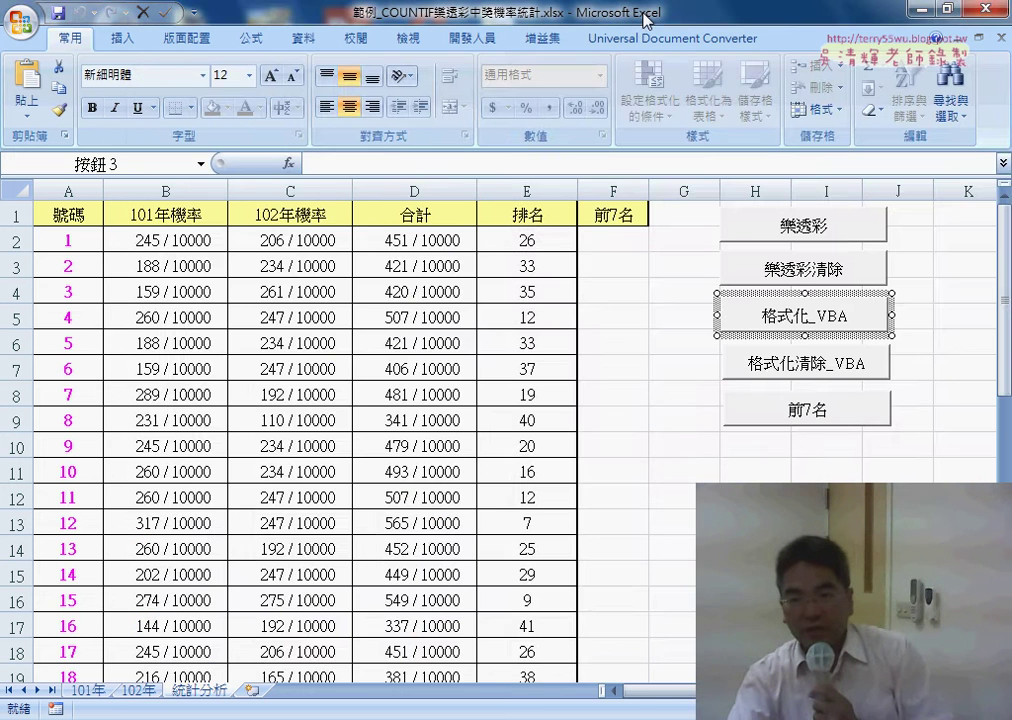
pyautogui.click(746, 395)
pyautogui.click(709, 474)
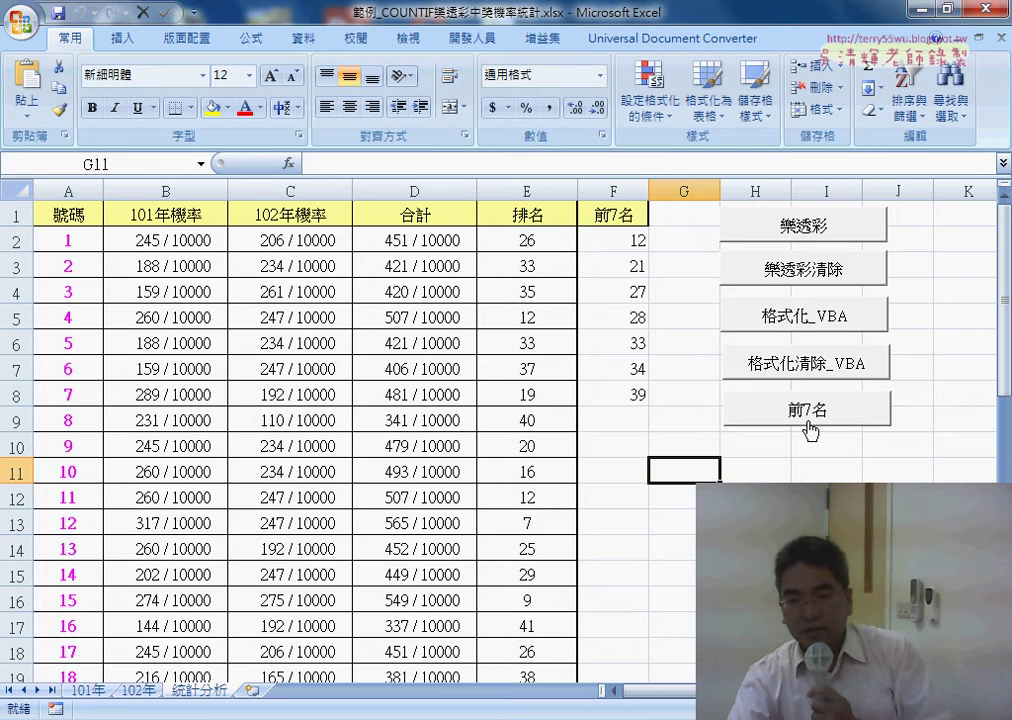
pyautogui.moveTo(635, 240); pyautogui.dragTo(631, 392)
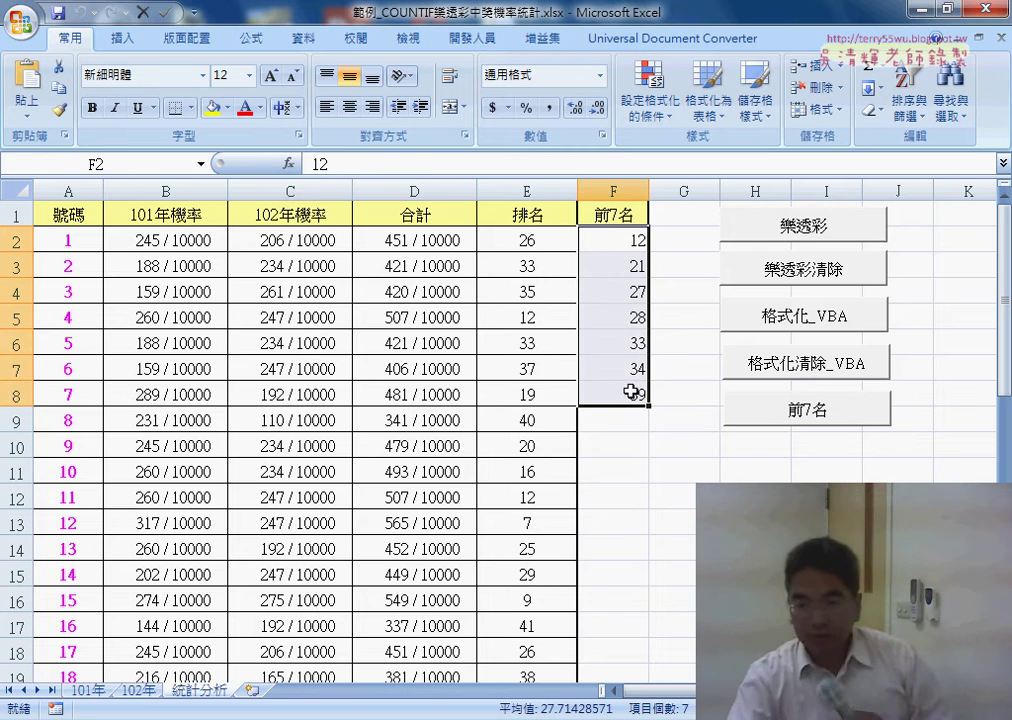
pyautogui.press('Delete')
# Run 格式化_VBA to highlight the top-7 numbers in column A, comparing against column E
pyautogui.click(808, 468)
pyautogui.click(818, 326)
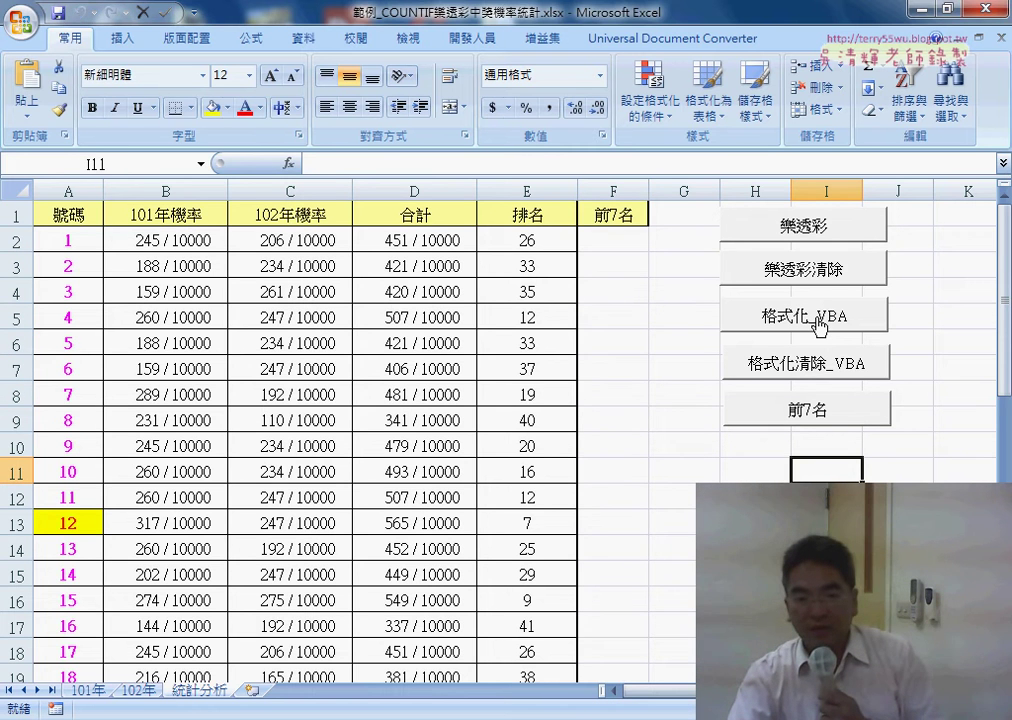
pyautogui.scroll(-1, 310, 486)
pyautogui.scroll(-2, 166, 473)
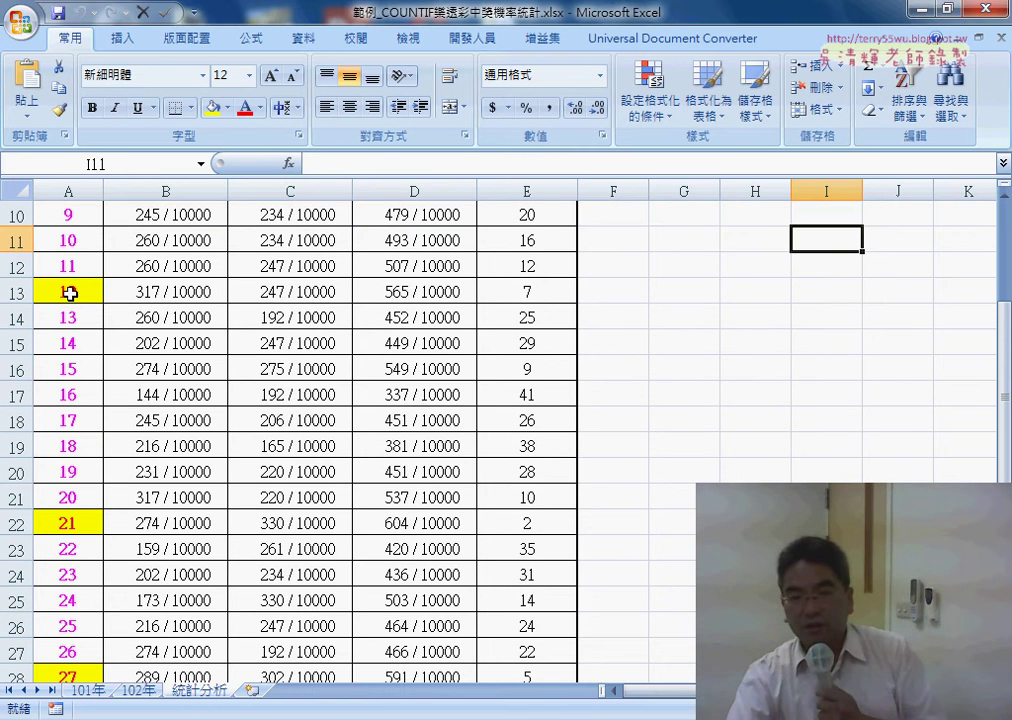
pyautogui.scroll(3, 186, 321)
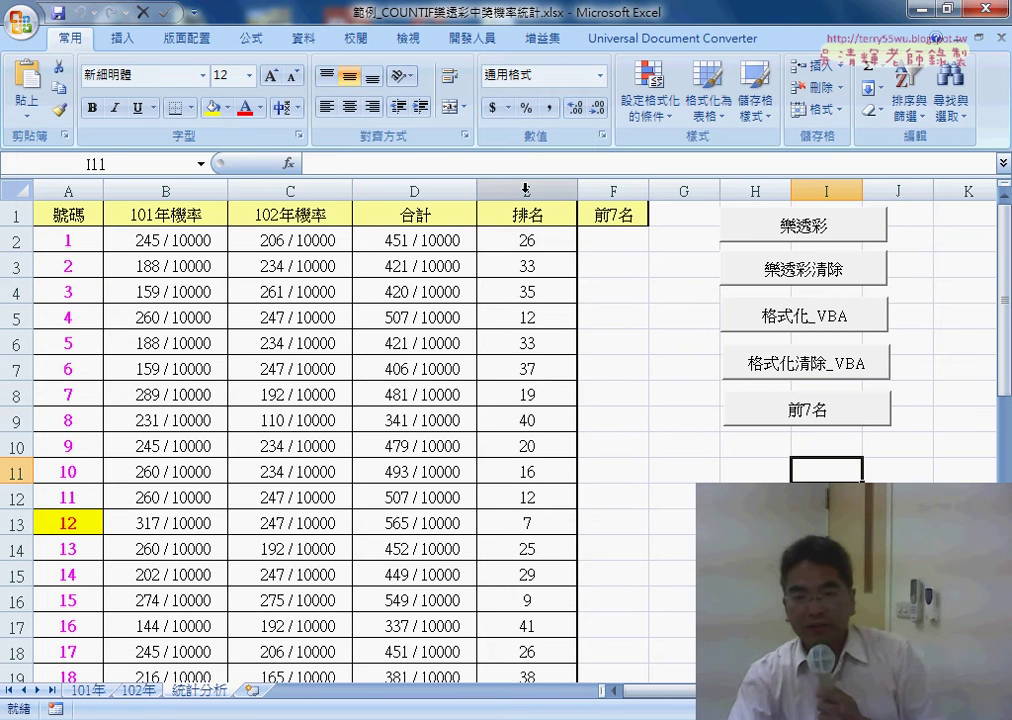
pyautogui.click(525, 190)
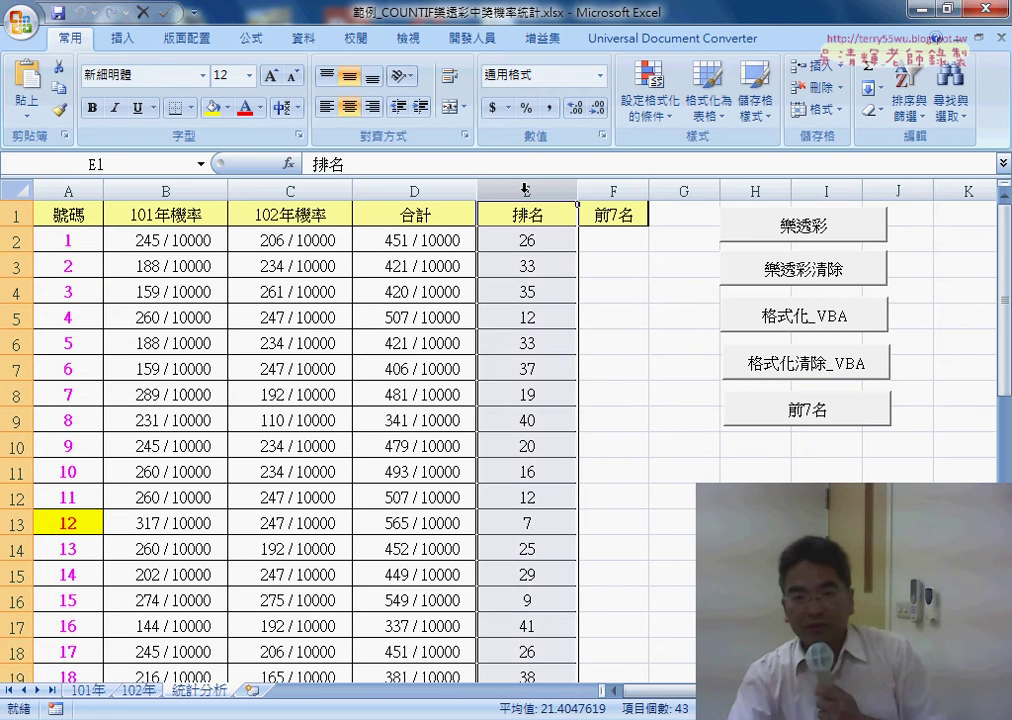
pyautogui.click(73, 189)
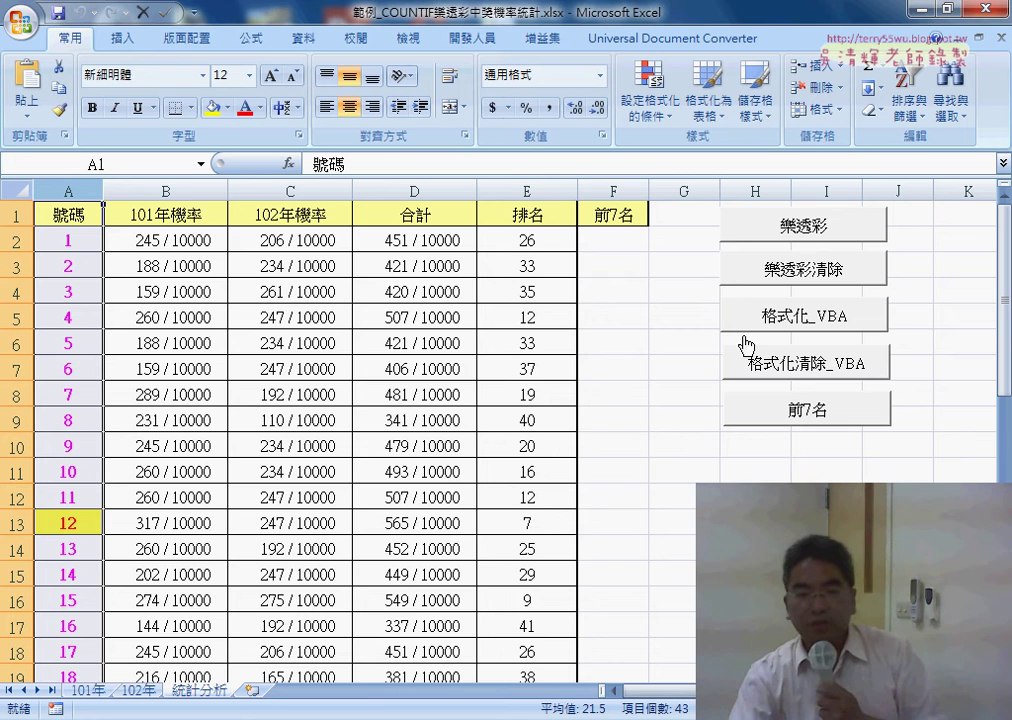
# Clear column A's highlighting with 格式化清除_VBA and scroll to confirm it is gone
pyautogui.click(805, 370)
pyautogui.scroll(-4, 79, 393)
pyautogui.scroll(-3, 80, 393)
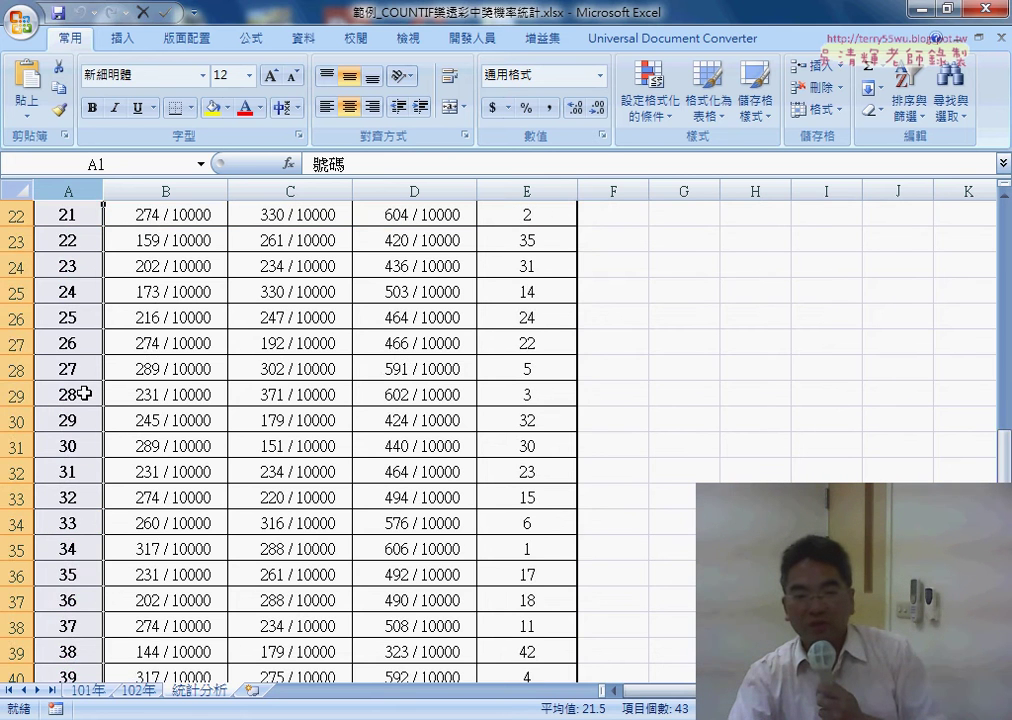
pyautogui.scroll(-3, 85, 394)
pyautogui.scroll(8, 85, 394)
pyautogui.scroll(2, 79, 393)
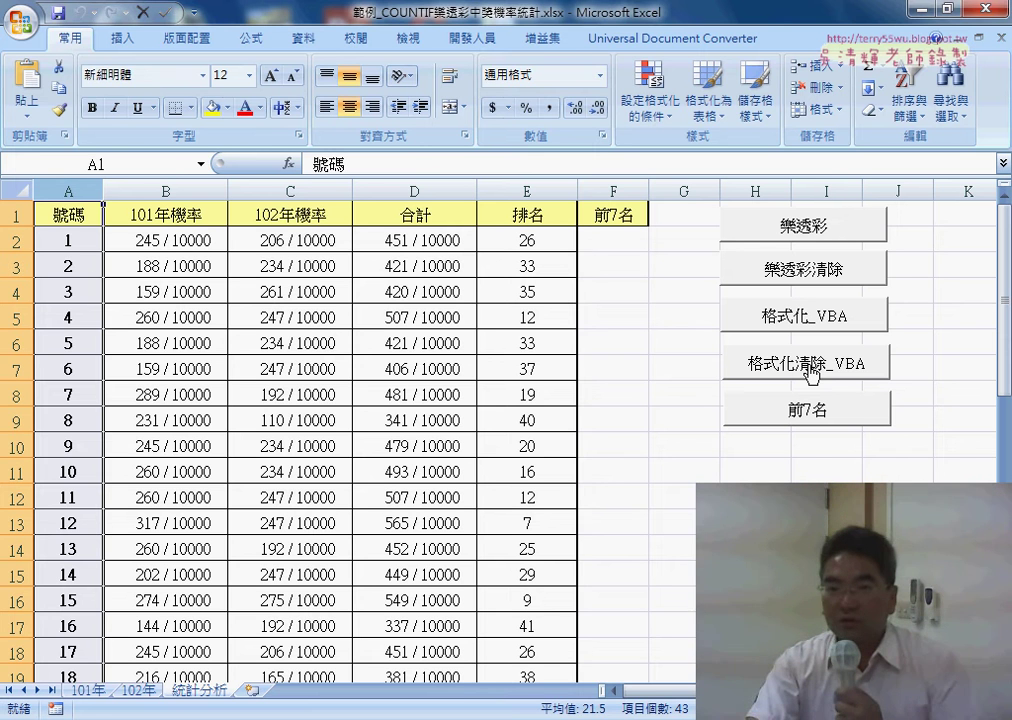
# Preview the Conditional Formatting New Rule dialog, cancel it, and switch to 樂透彩程式碼.docx
pyautogui.click(472, 38)
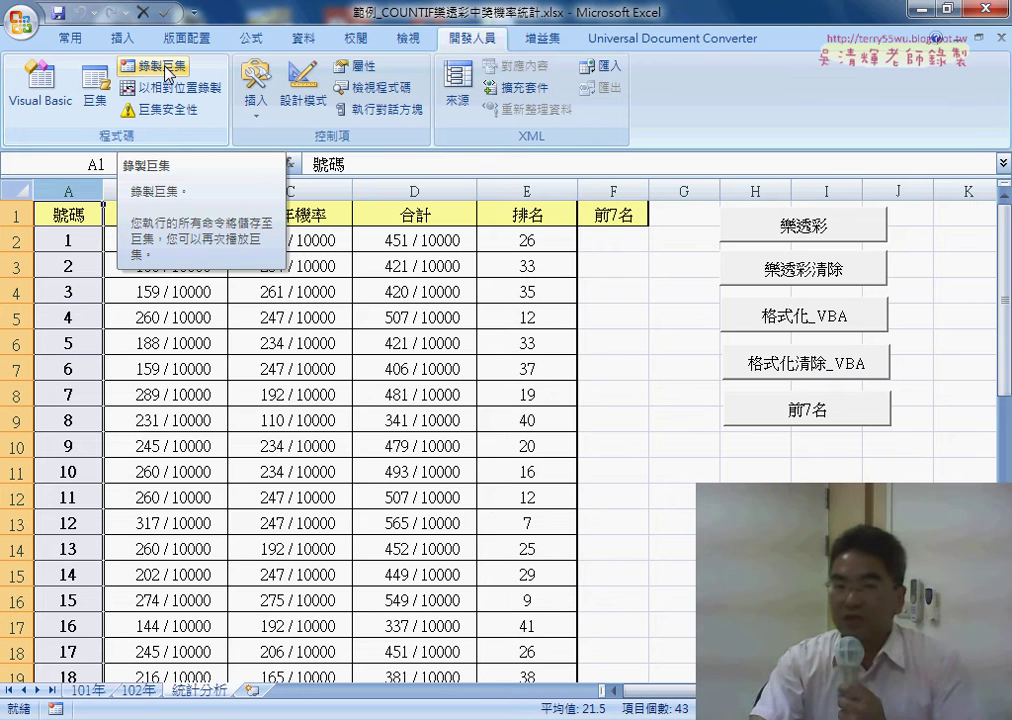
pyautogui.click(70, 38)
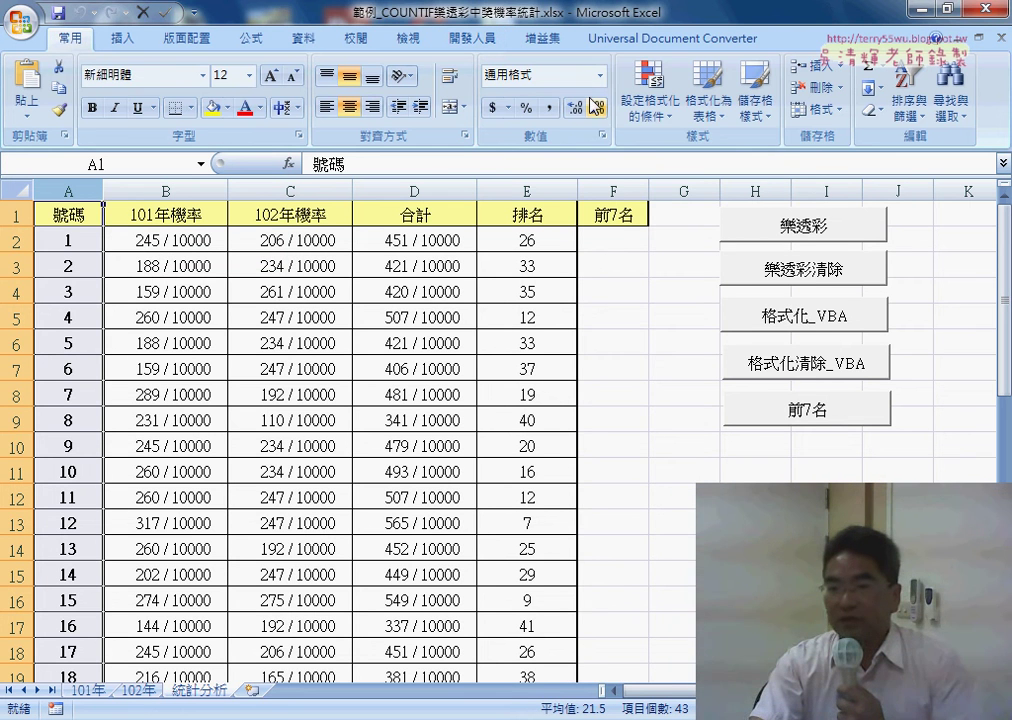
pyautogui.click(650, 90)
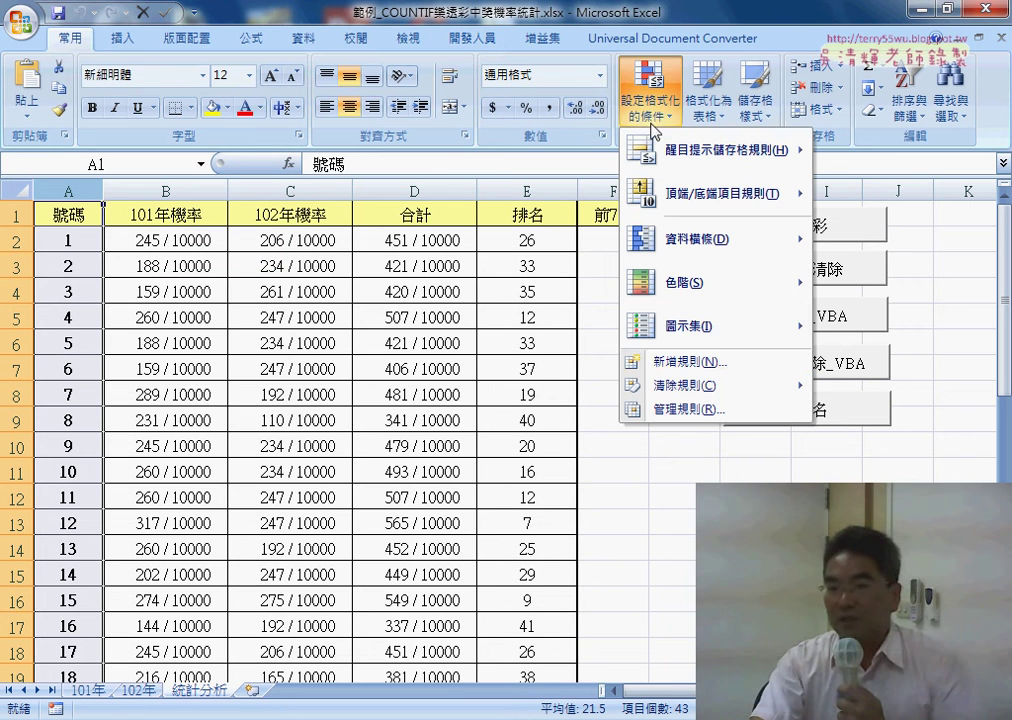
pyautogui.click(684, 370)
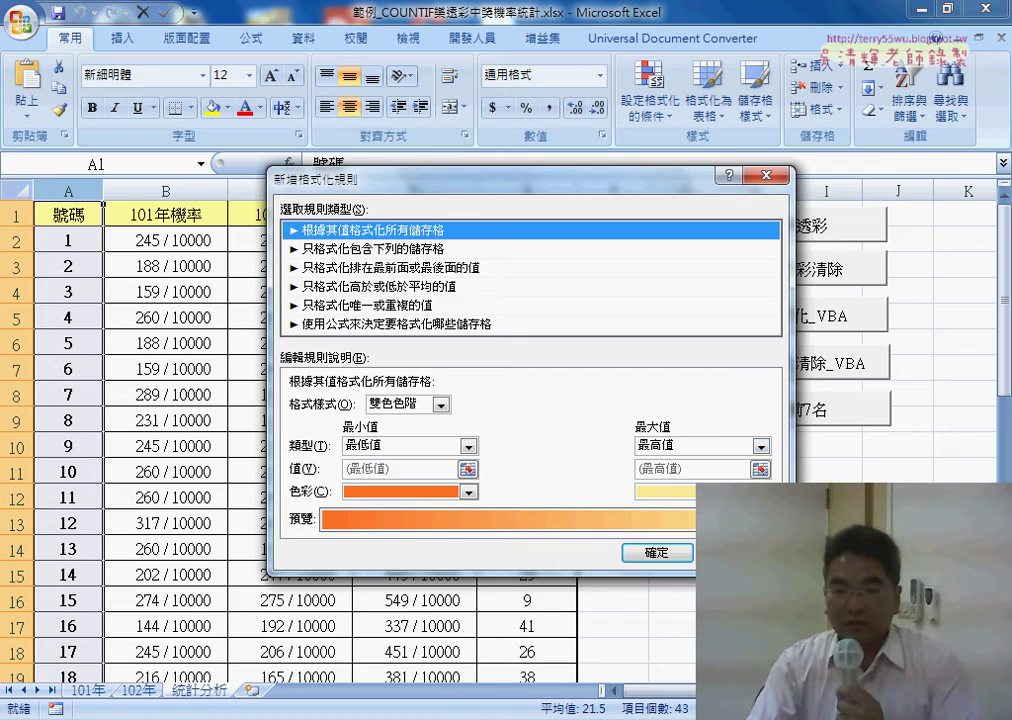
pyautogui.click(735, 552)
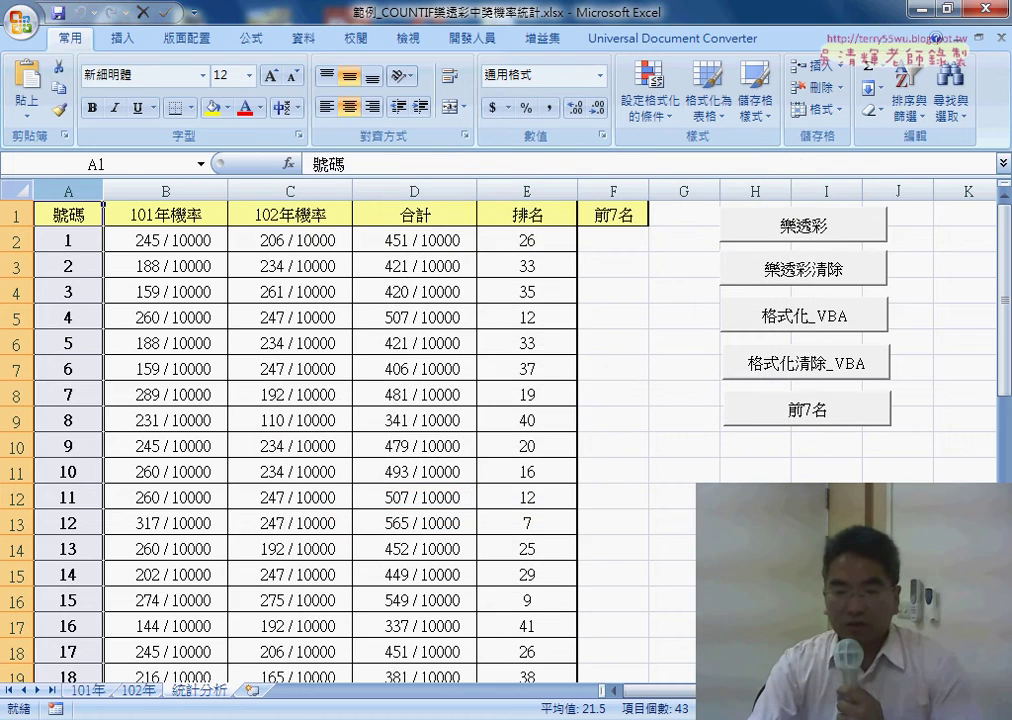
pyautogui.hotkey('alt', 'Tab')
pyautogui.scroll(-10, 498, 549)
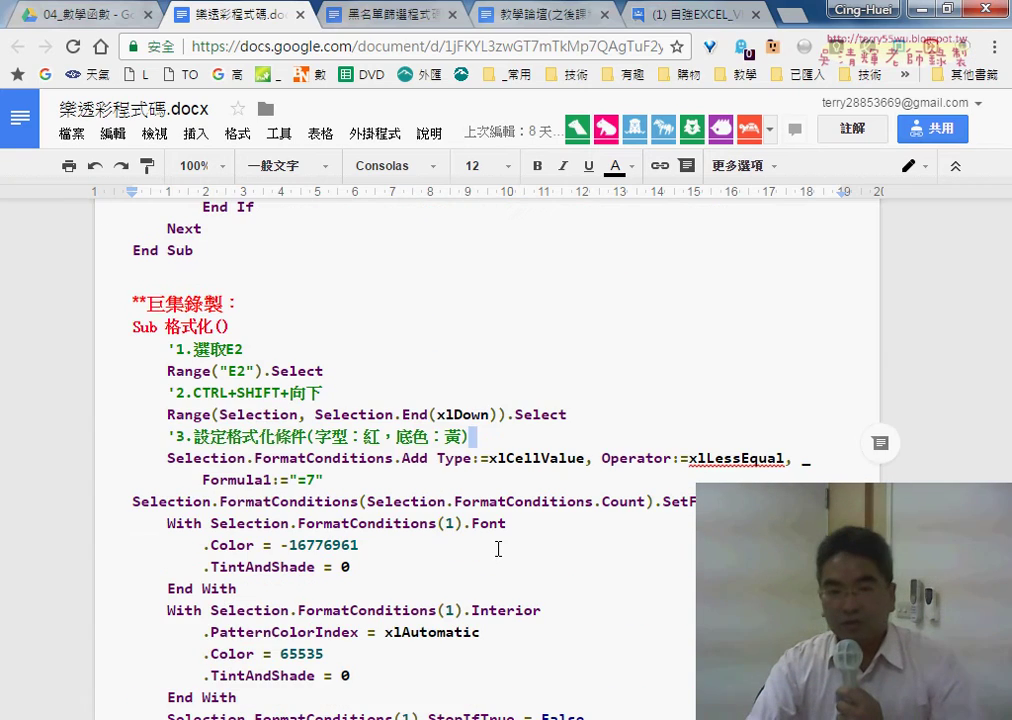
# Review the Sub 格式化() code and its Cells.FormatConditions.Delete line, then return to Excel
pyautogui.moveTo(138, 306); pyautogui.dragTo(245, 306)
pyautogui.scroll(-2, 348, 368)
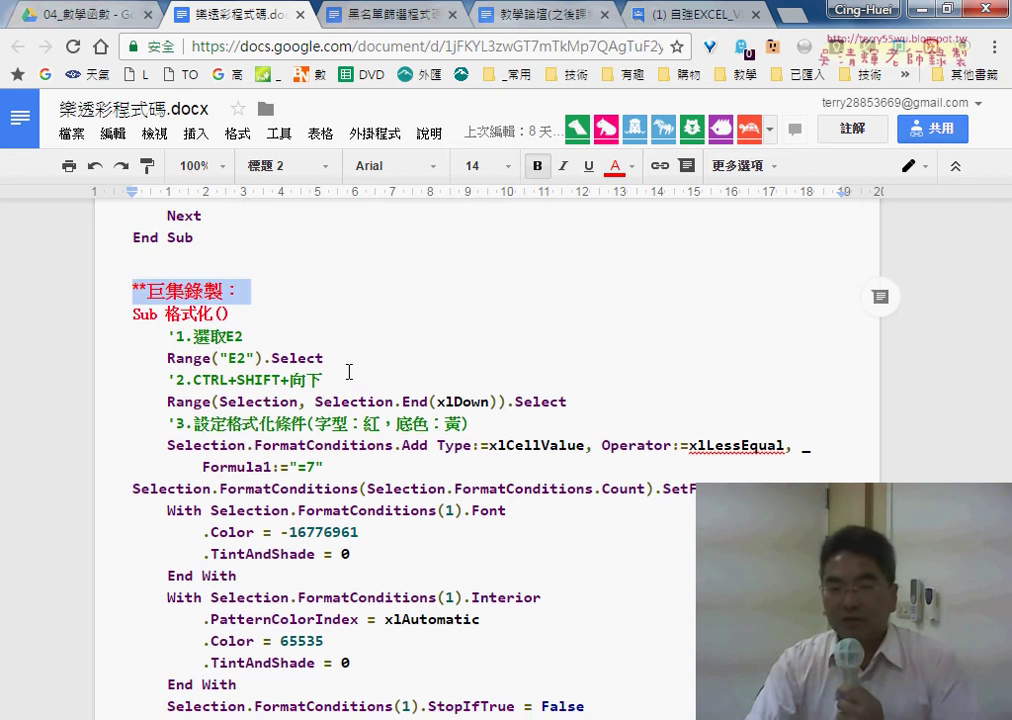
pyautogui.moveTo(166, 228); pyautogui.dragTo(221, 228)
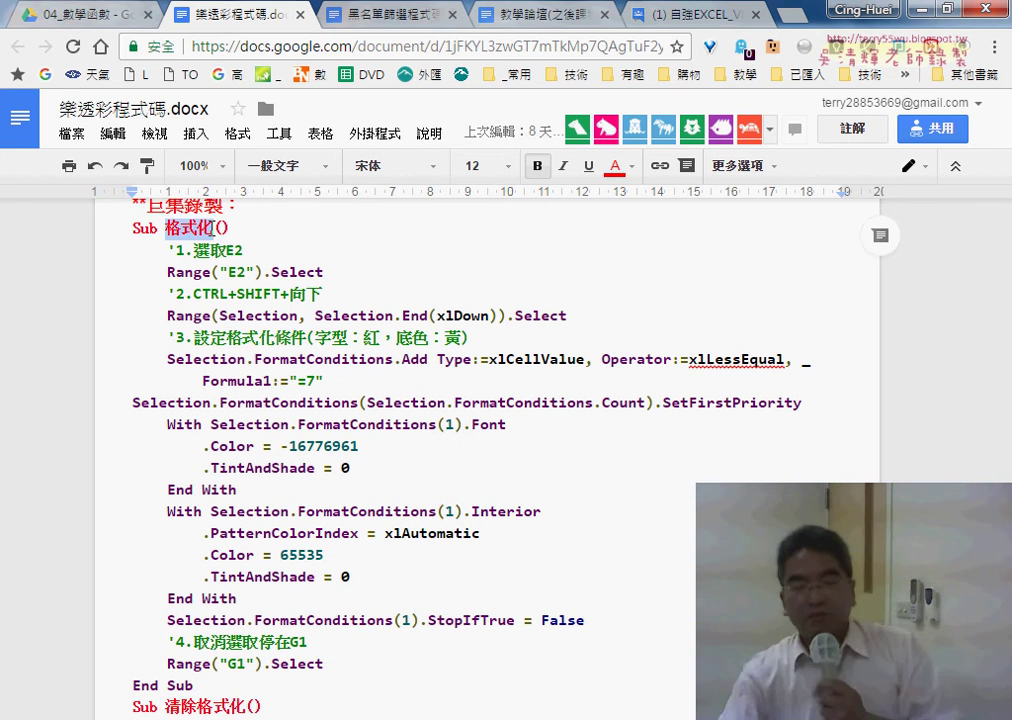
pyautogui.click(227, 250)
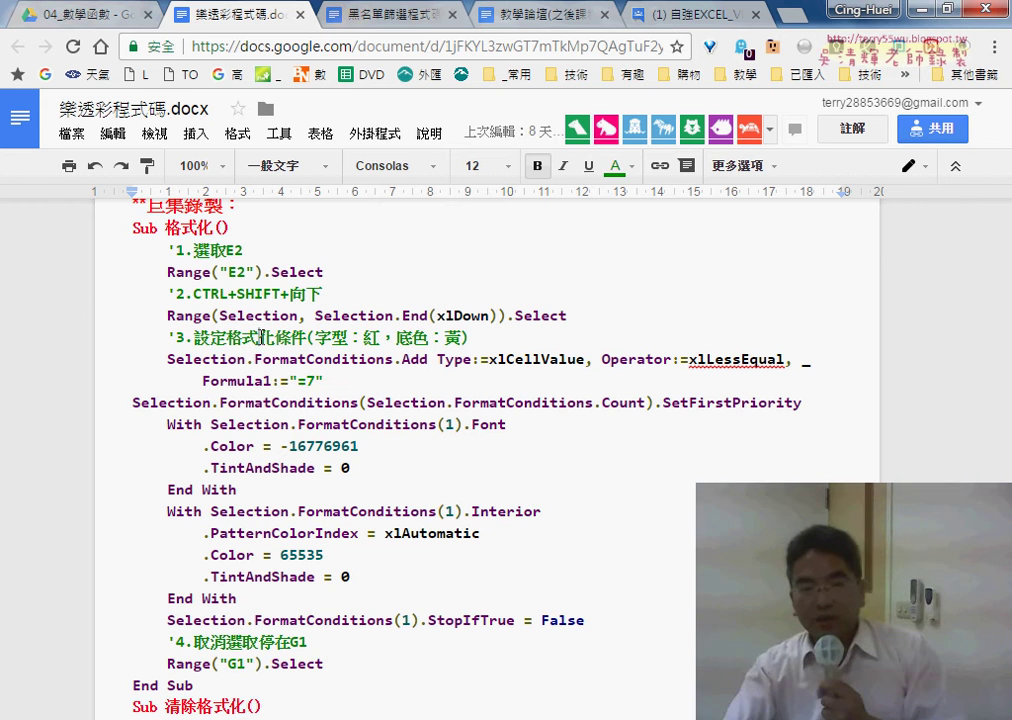
pyautogui.moveTo(127, 232); pyautogui.dragTo(232, 680)
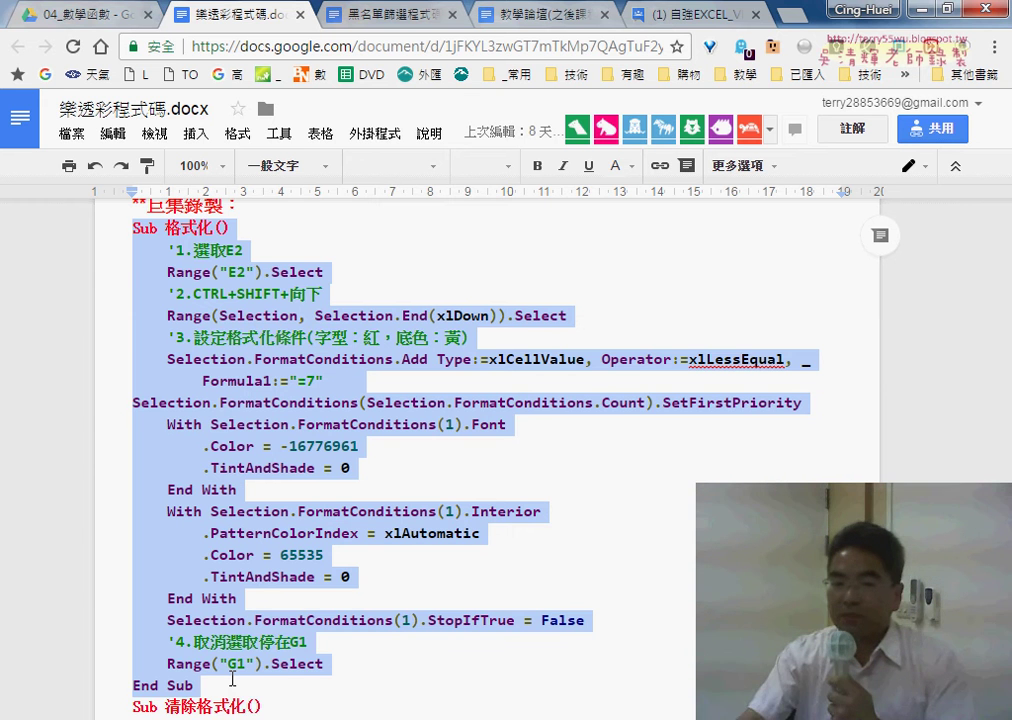
pyautogui.scroll(-3, 240, 674)
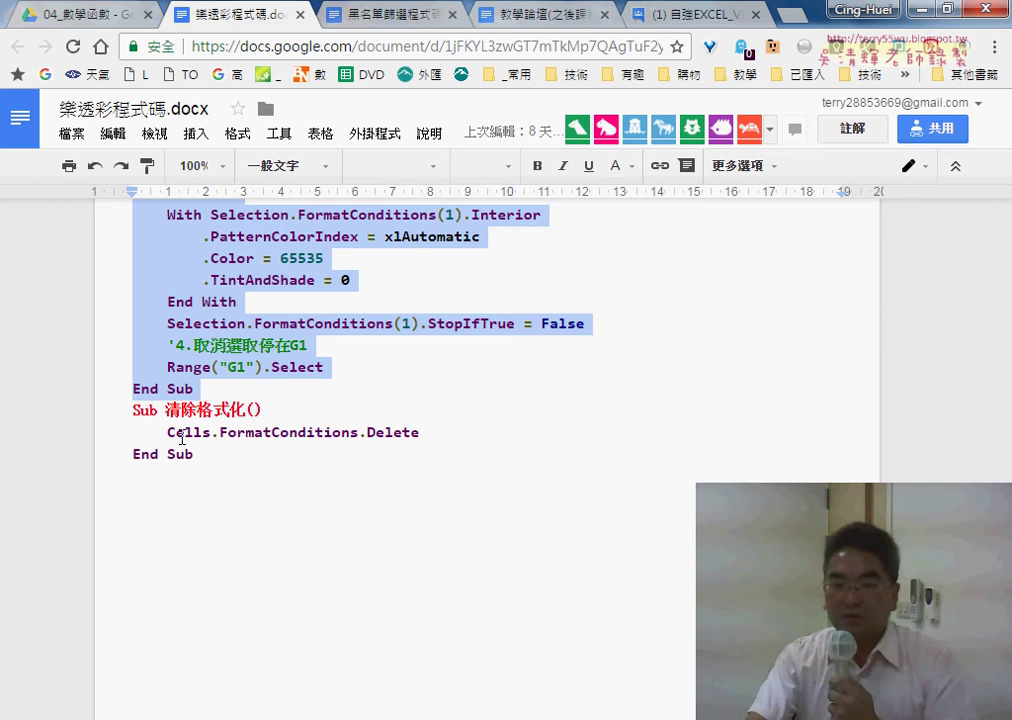
pyautogui.moveTo(167, 432); pyautogui.dragTo(430, 433)
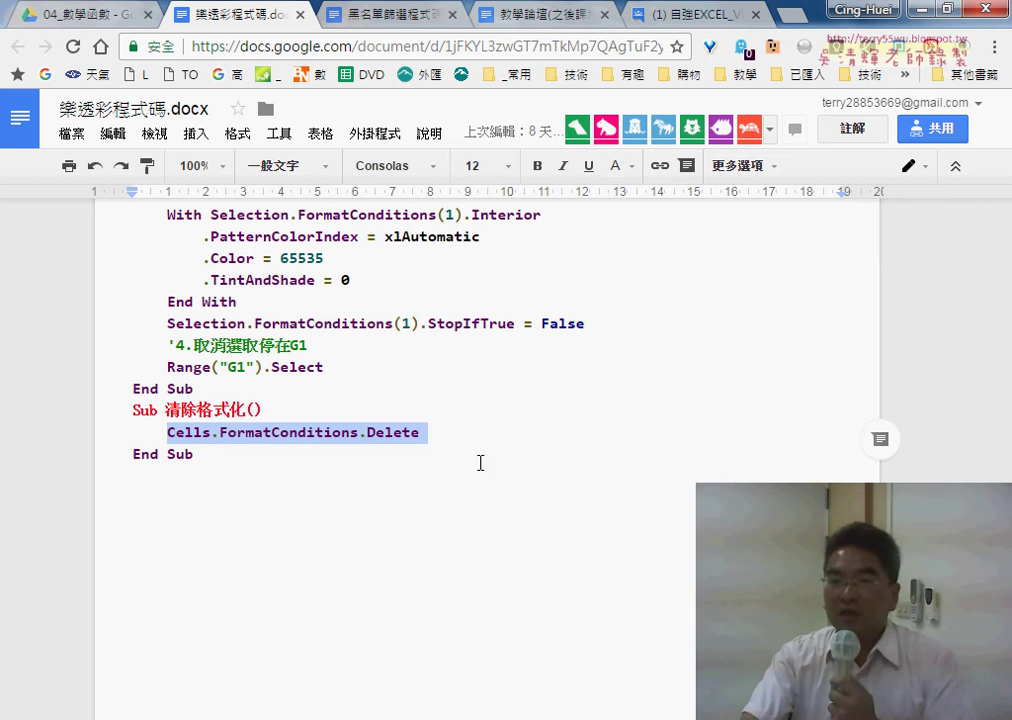
pyautogui.hotkey('alt', 'Tab')
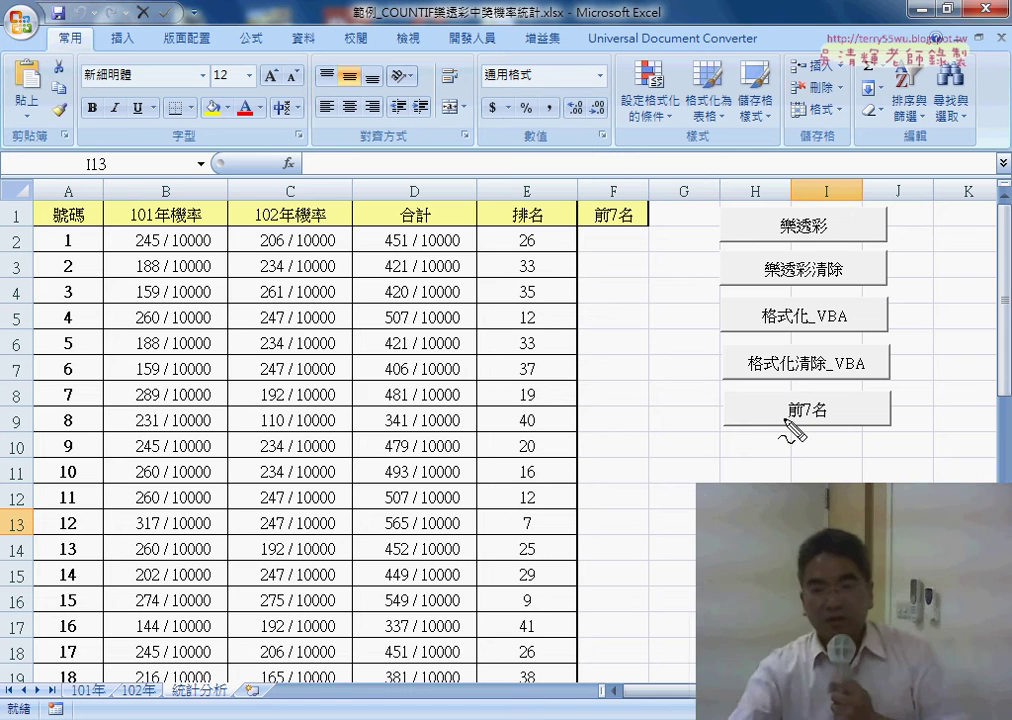
# Annotate in red how rank 7 and number 12 map into F2:F8, then clear the marks
pyautogui.moveTo(784, 421); pyautogui.dragTo(822, 425)
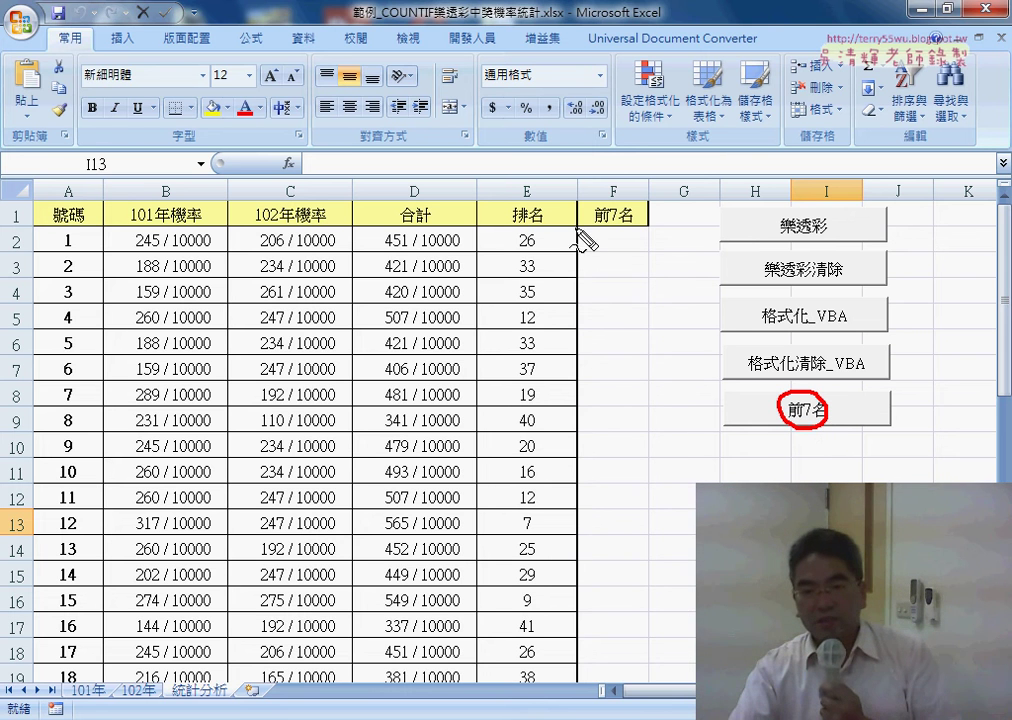
pyautogui.moveTo(574, 229)
pyautogui.mouseDown()
pyautogui.moveTo(571, 381)
pyautogui.moveTo(640, 410)
pyautogui.moveTo(651, 345)
pyautogui.moveTo(640, 415)
pyautogui.mouseUp()
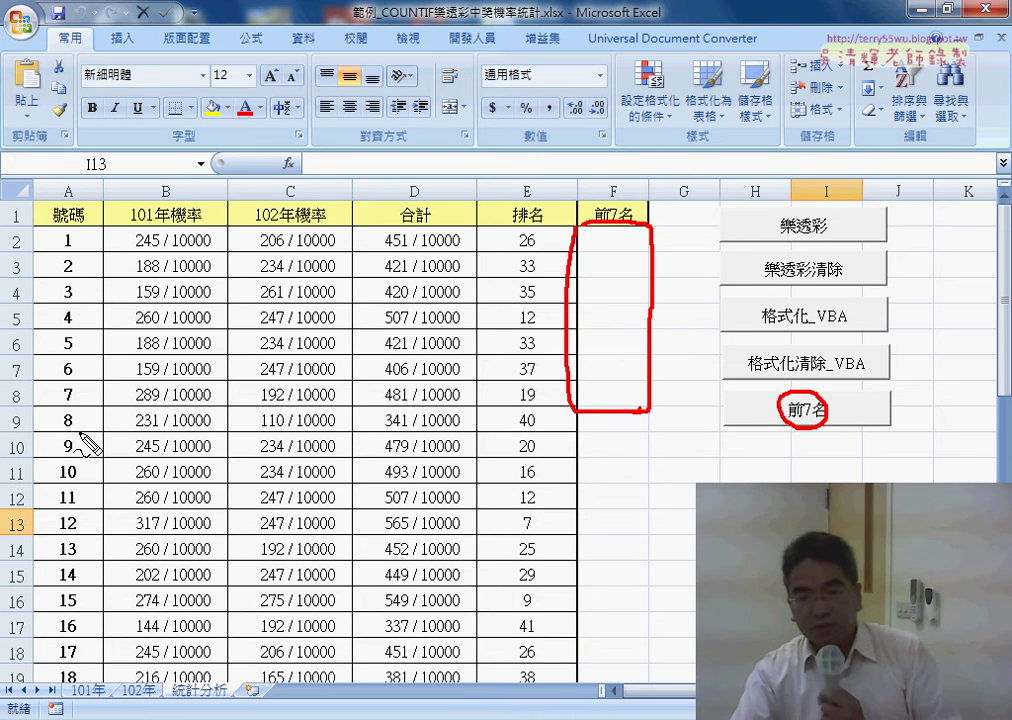
pyautogui.moveTo(530, 548); pyautogui.dragTo(548, 522)
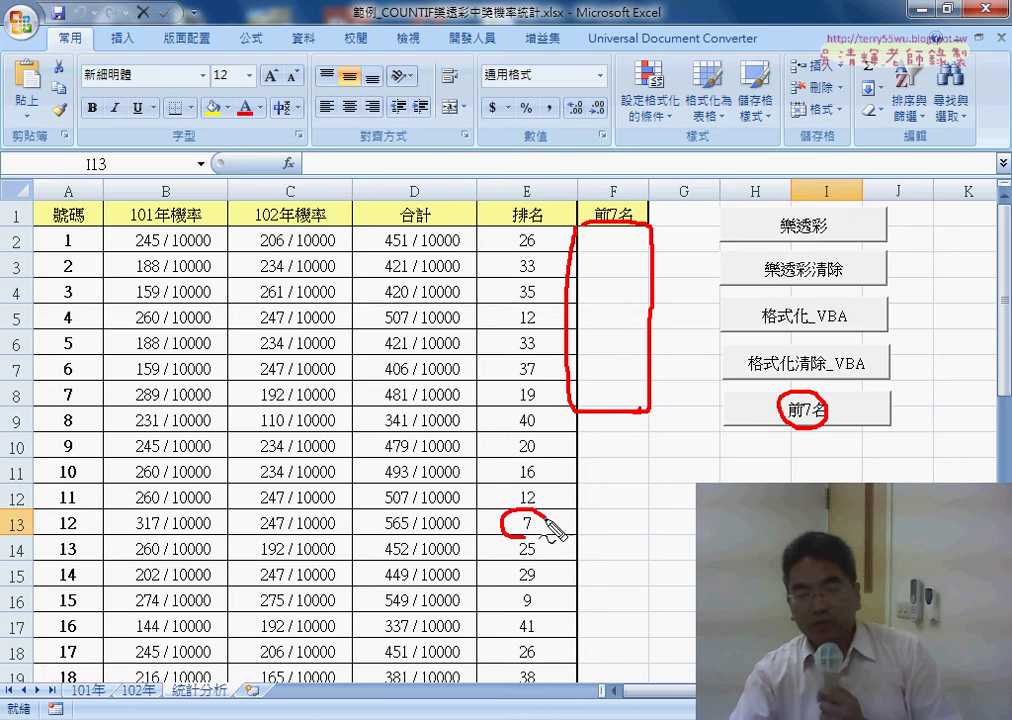
pyautogui.moveTo(528, 112)
pyautogui.mouseDown()
pyautogui.moveTo(530, 177)
pyautogui.moveTo(556, 152)
pyautogui.mouseUp()
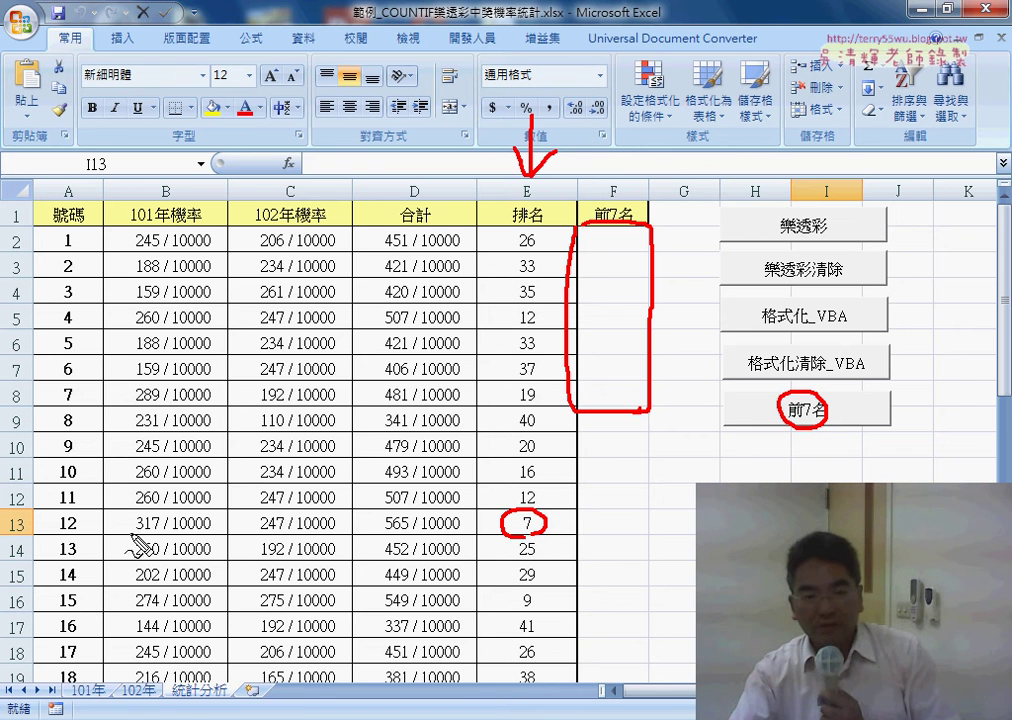
pyautogui.moveTo(90, 512); pyautogui.dragTo(84, 538)
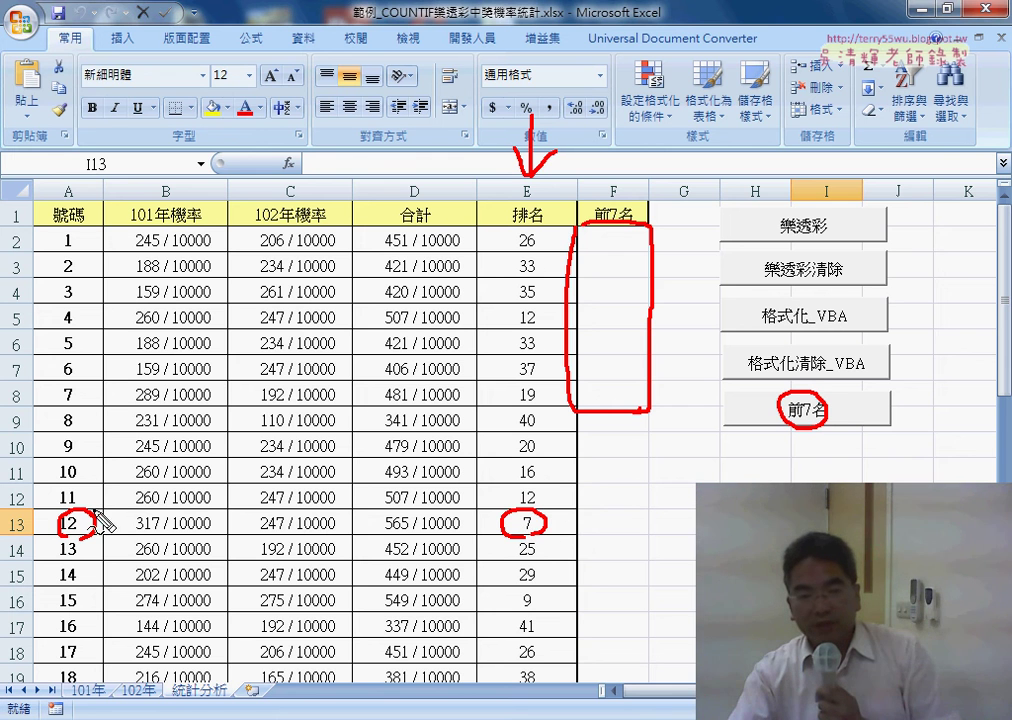
pyautogui.moveTo(98, 512)
pyautogui.mouseDown()
pyautogui.moveTo(578, 240)
pyautogui.moveTo(630, 258)
pyautogui.mouseUp()
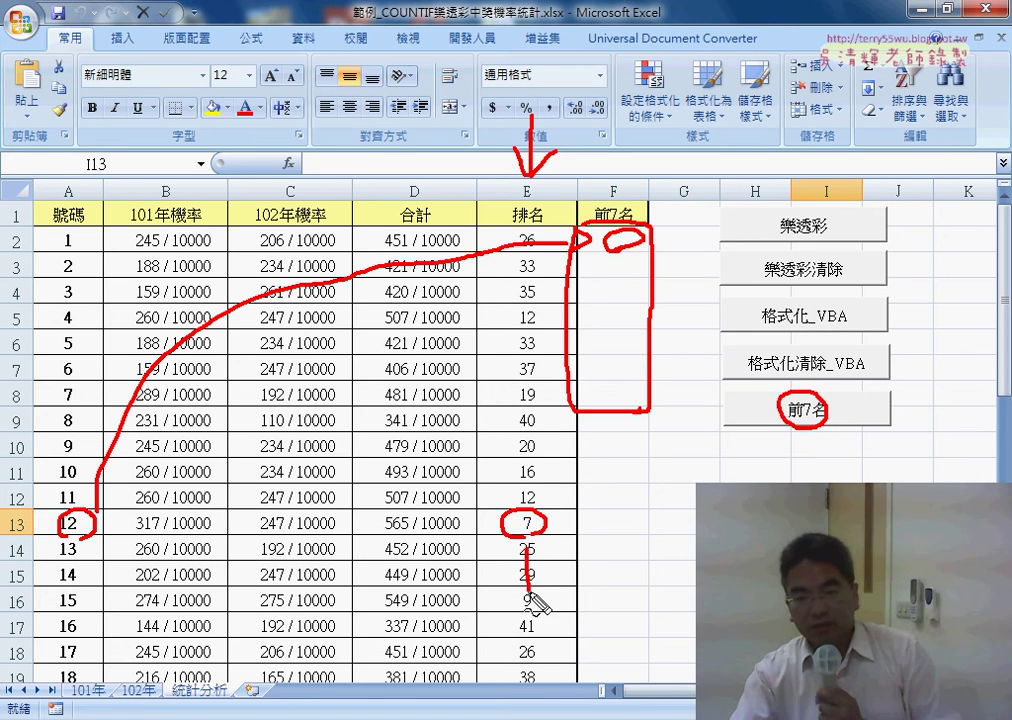
pyautogui.moveTo(522, 542); pyautogui.dragTo(545, 596)
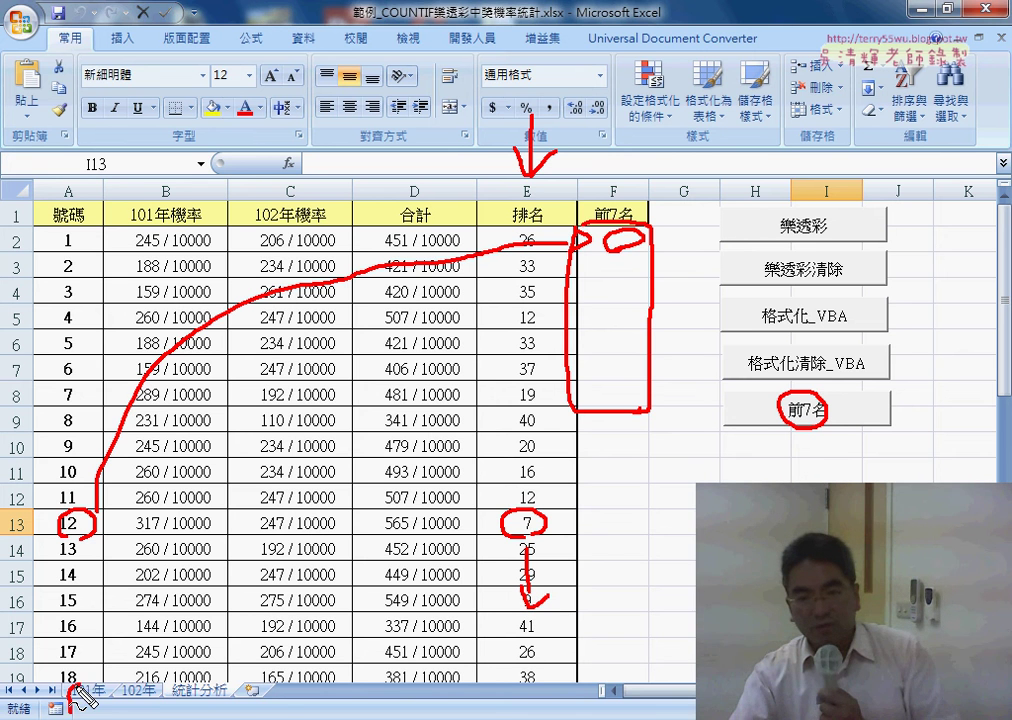
pyautogui.moveTo(75, 703)
pyautogui.mouseDown()
pyautogui.moveTo(131, 632)
pyautogui.moveTo(336, 270)
pyautogui.moveTo(645, 268)
pyautogui.mouseUp()
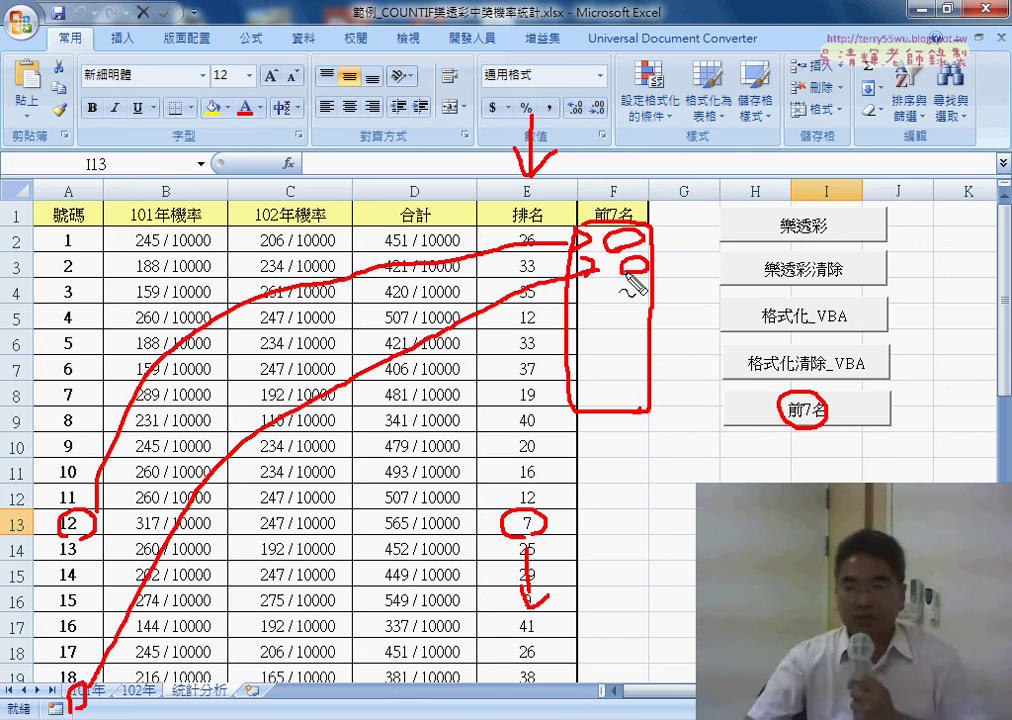
pyautogui.press('Escape')
# Run 前7名, check F2:F8 and row 22 (rank 2, number 21), then delete F2:F8
pyautogui.click(810, 411)
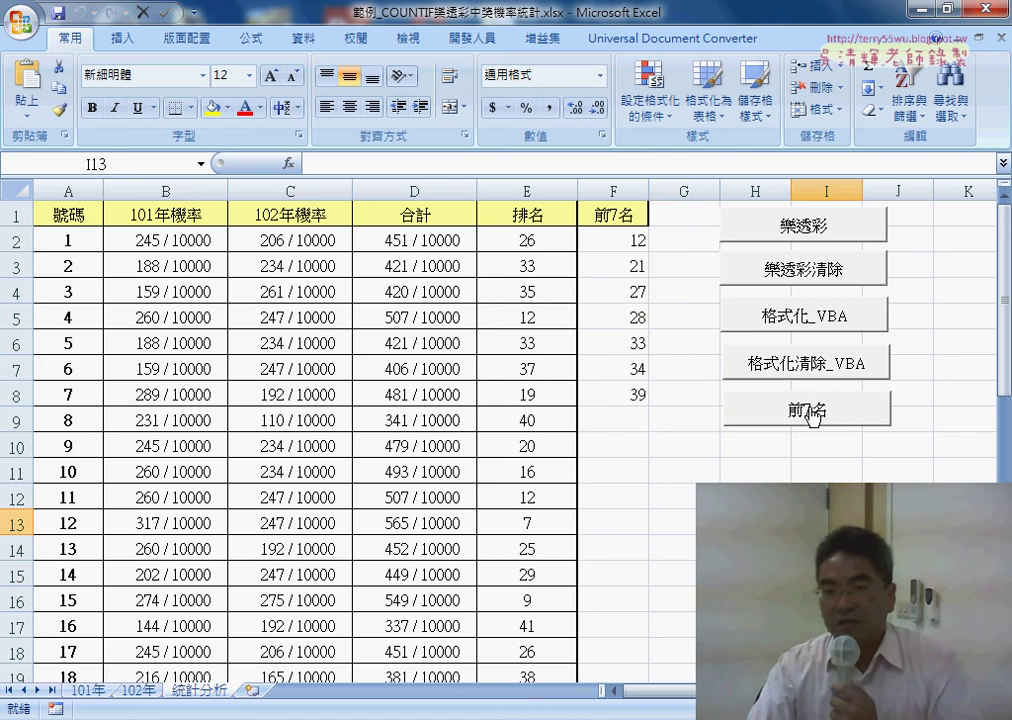
pyautogui.moveTo(631, 244); pyautogui.dragTo(628, 392)
pyautogui.scroll(-3, 628, 389)
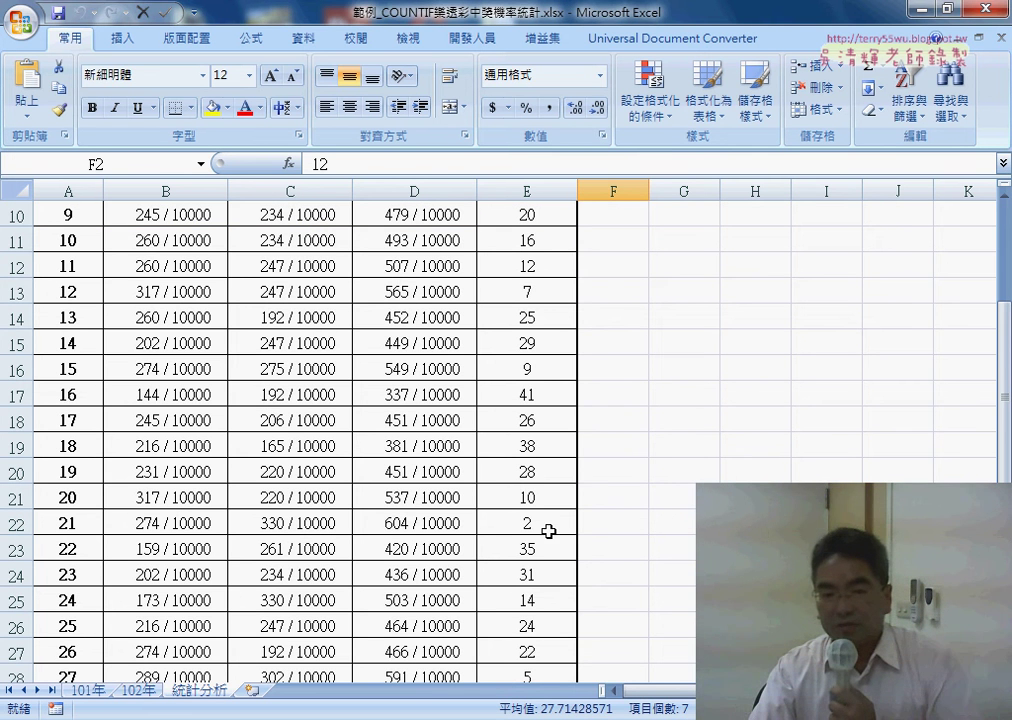
pyautogui.click(549, 531)
pyautogui.click(75, 522)
pyautogui.scroll(1, 598, 549)
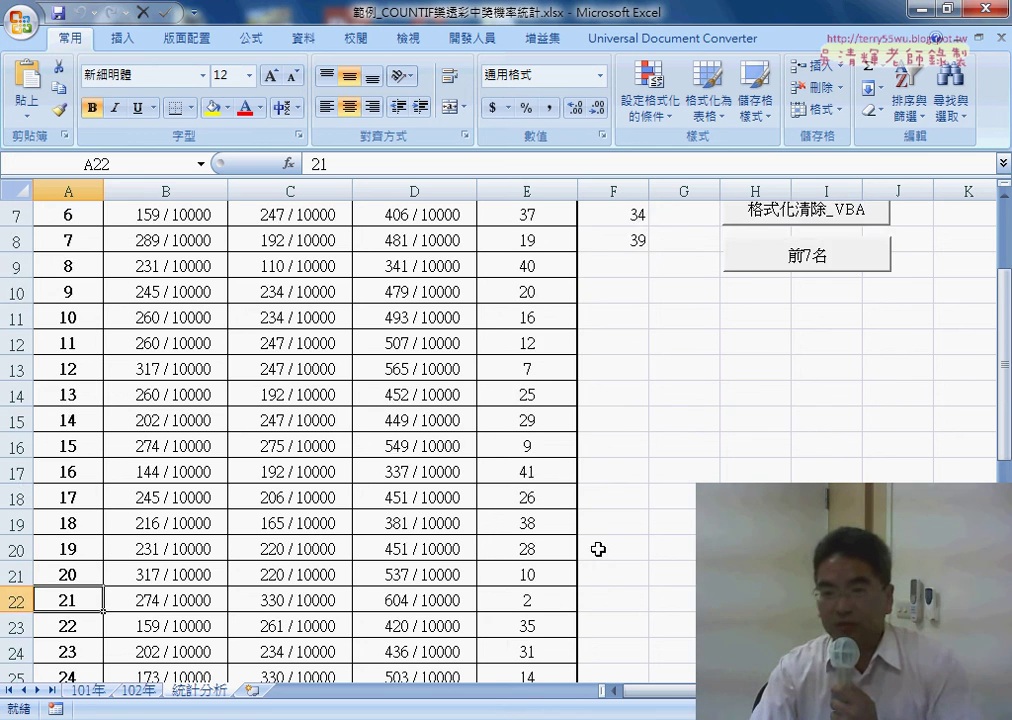
pyautogui.scroll(2, 598, 549)
pyautogui.moveTo(639, 242); pyautogui.dragTo(637, 392)
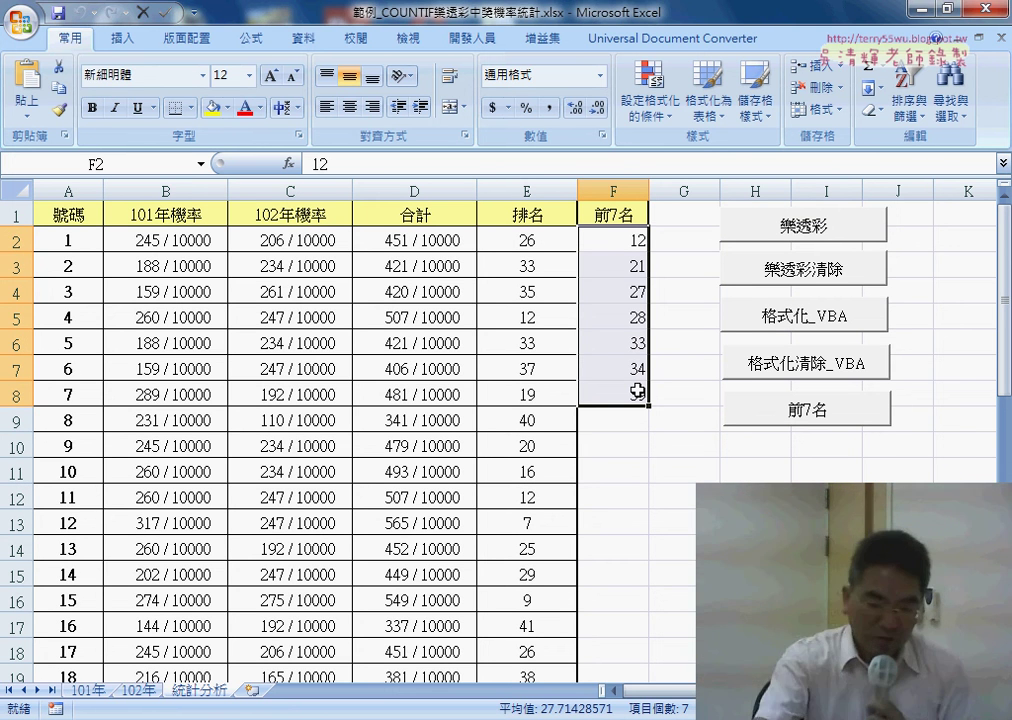
pyautogui.press('Delete')
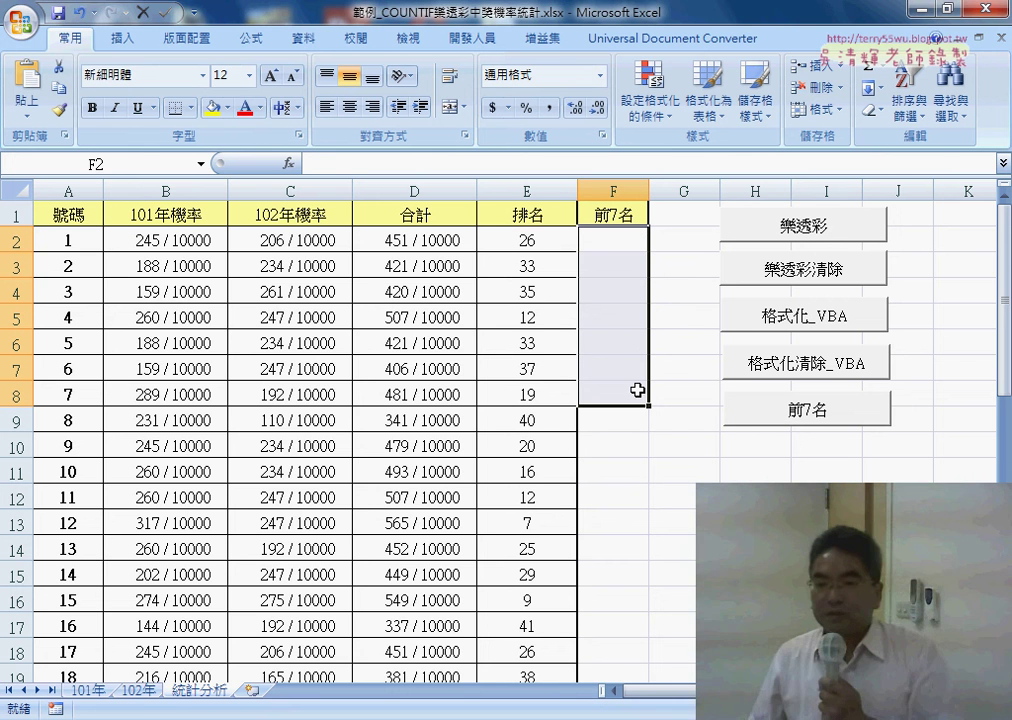